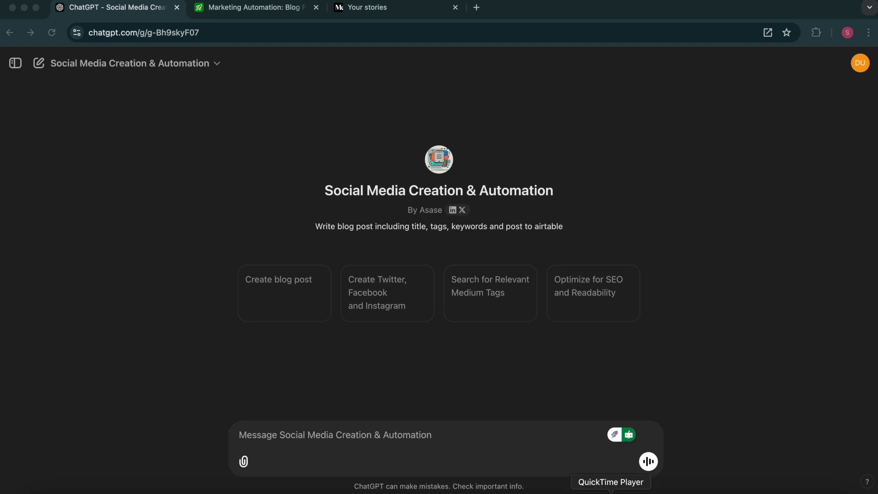
Copy the blog topic "From Ideas to Impact: How AI Makes Content Creation Fast and Flawless" from the Notion Blog topics page and return to ChatGPT.
left_click(542, 492)
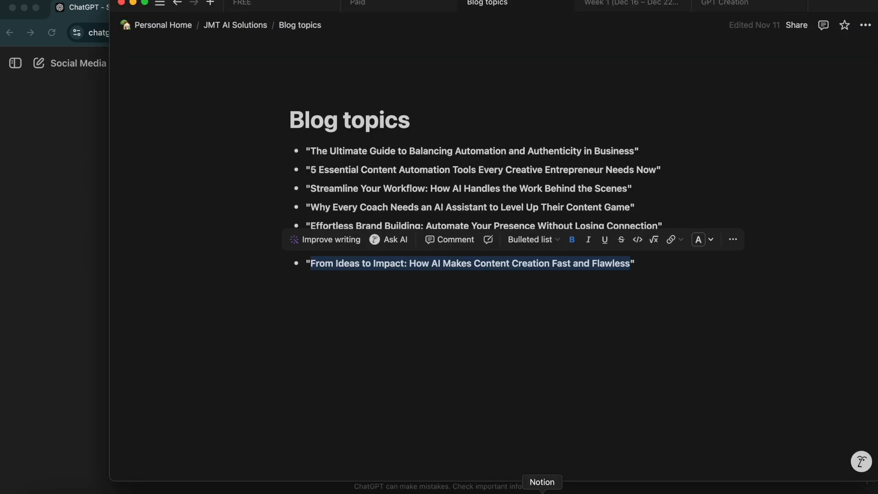
left_click(597, 330)
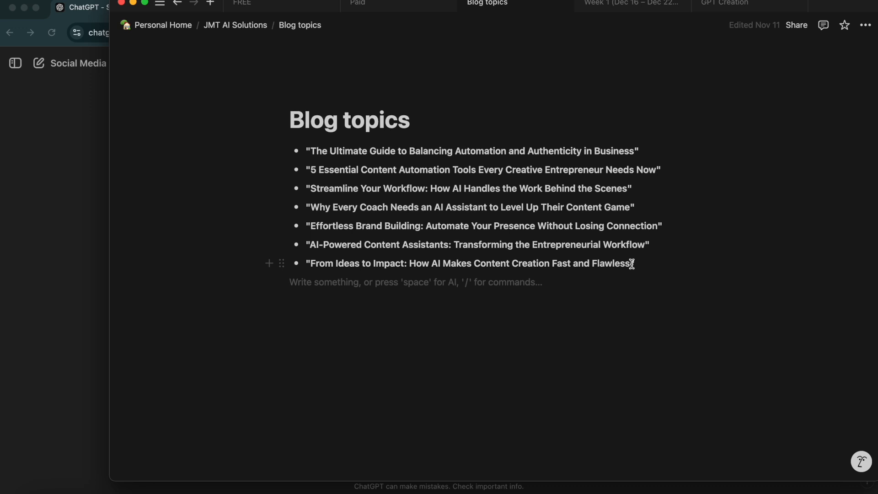
left_click_drag(631, 263, 312, 260)
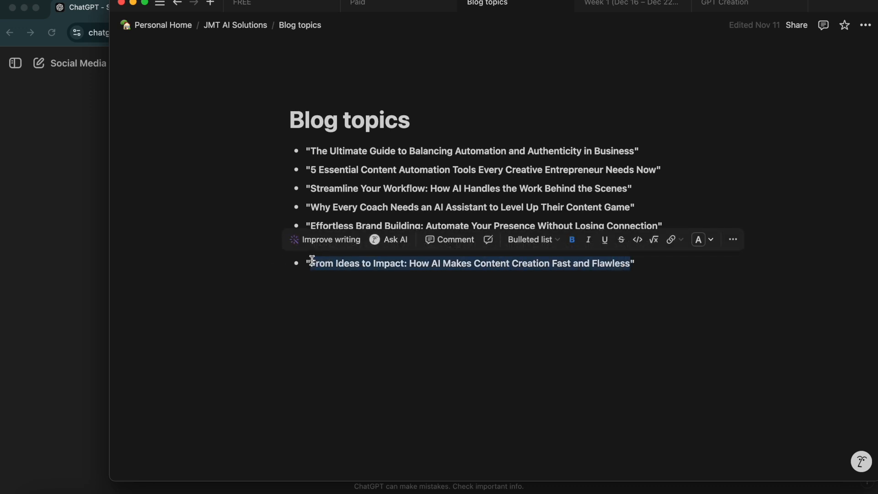
left_click(92, 276)
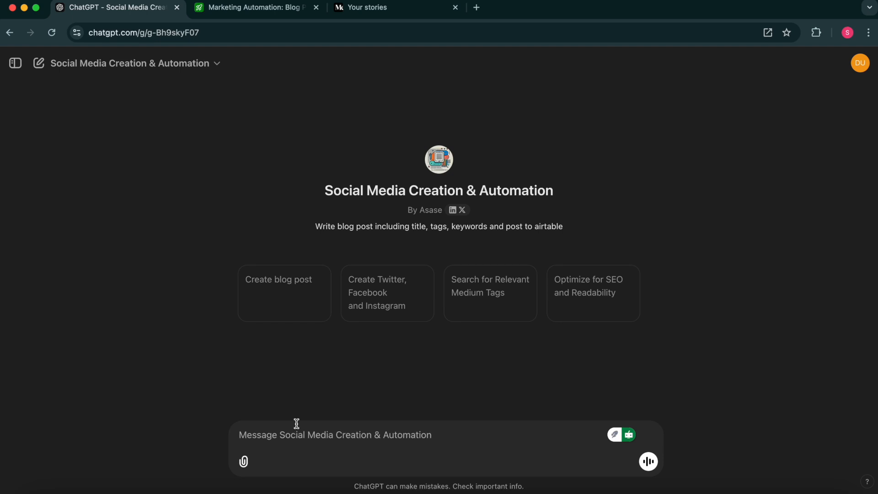
Draft a message saying "here is the title for my post, I would like you to find me relevant niche keywords based on it".
type("here s")
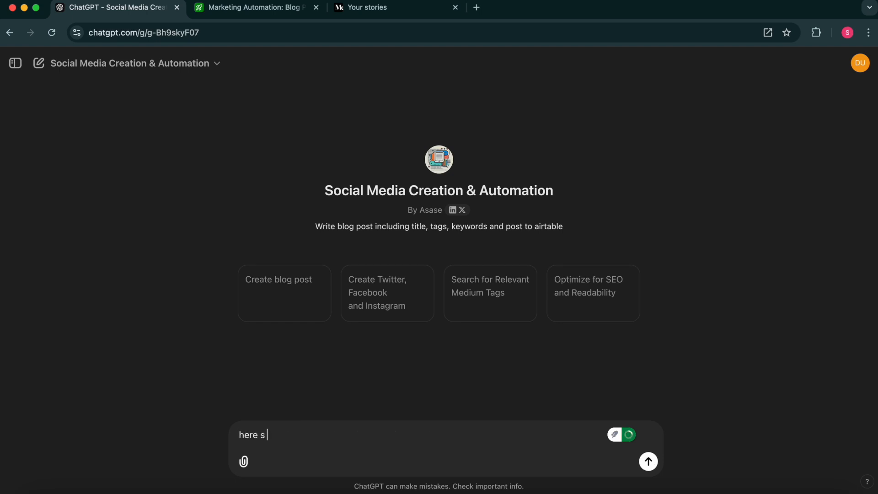
key("BackSpace")
type("is the title for my post, I would like")
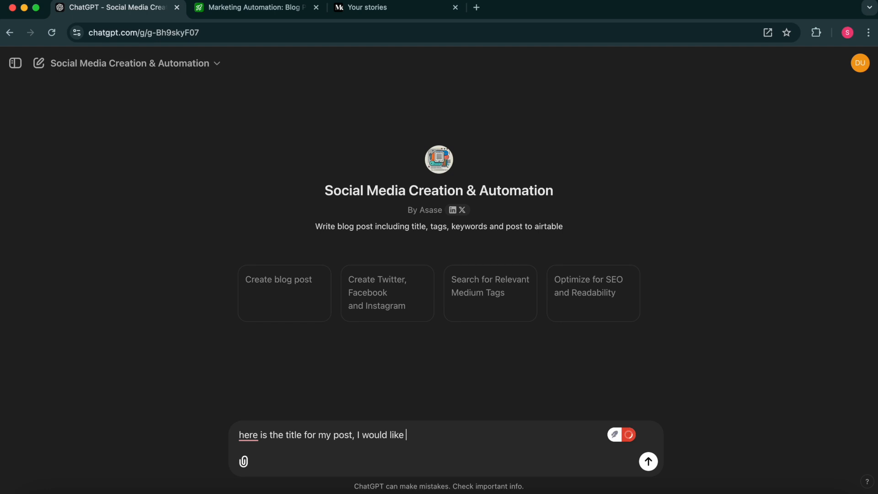
type(" you to find me relevannt niche keywor")
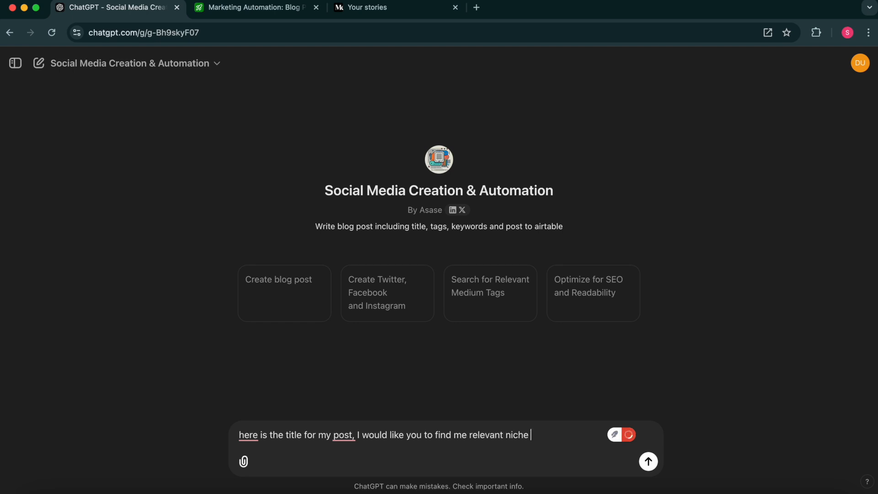
type("ds based on it")
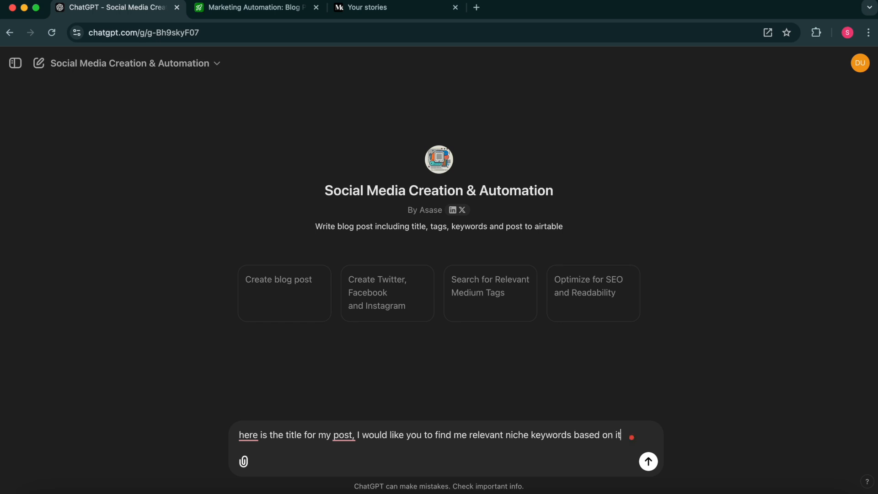
Add "As well as long tail keywords which will be the headings for this post:" with the copied title in quotes, and send the message.
type(". As well as long a")
type("il keywords which")
key("BackSpace")
key("BackSpace")
type("c h will ")
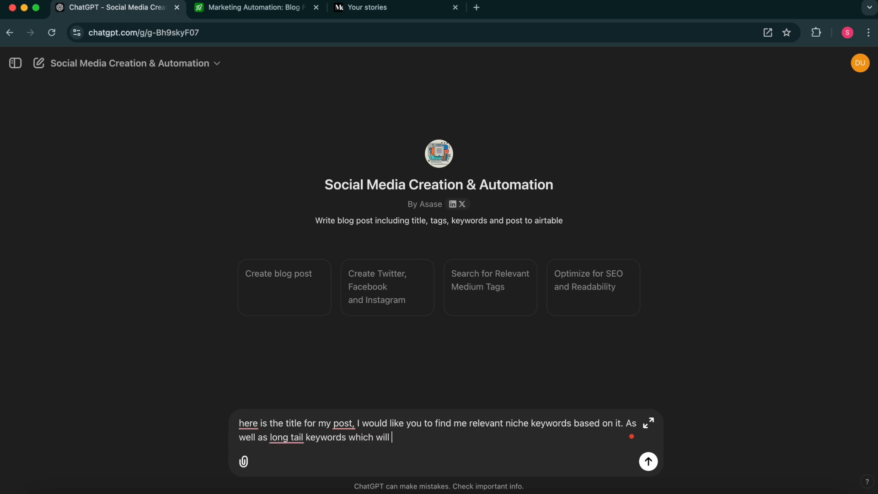
type("be the headings for ")
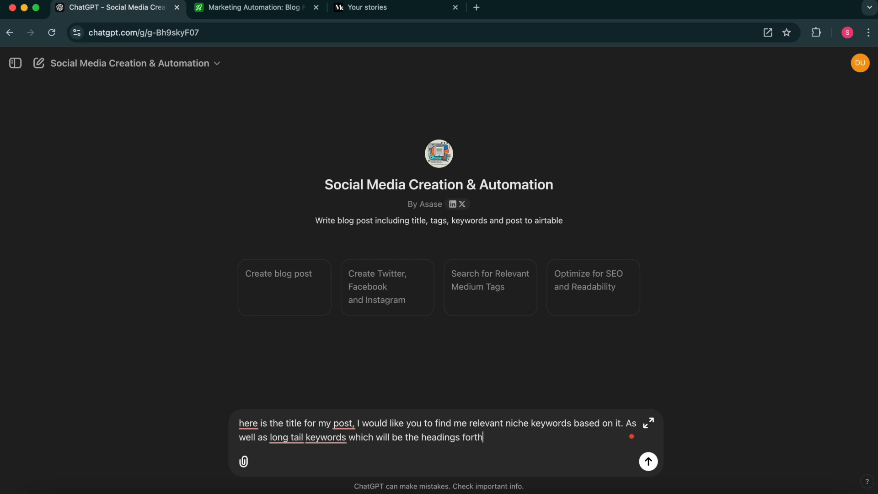
type("this post: \"")
type("From Ideas to Impact: How AI Makes Content Creation Fast and Flawless")
type("\"")
key("Return")
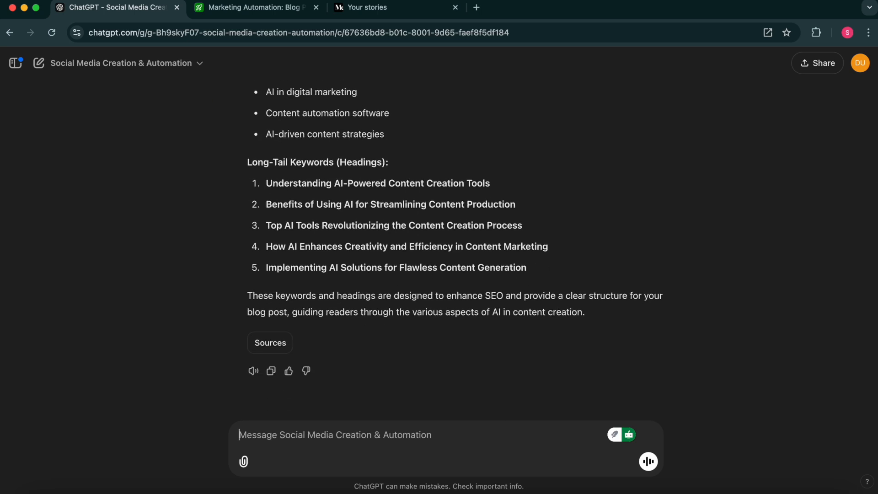
Draft the prompt "Great! Now write me a 1000 word post, make sure the headings are bold and are the long tail keywords".
scroll(443, 183, "up", 4)
scroll(442, 183, "down", 4)
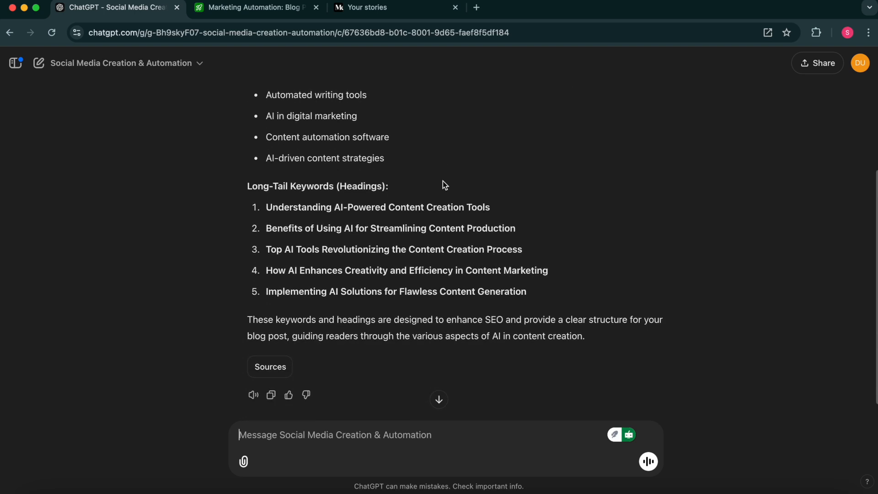
left_click(367, 455)
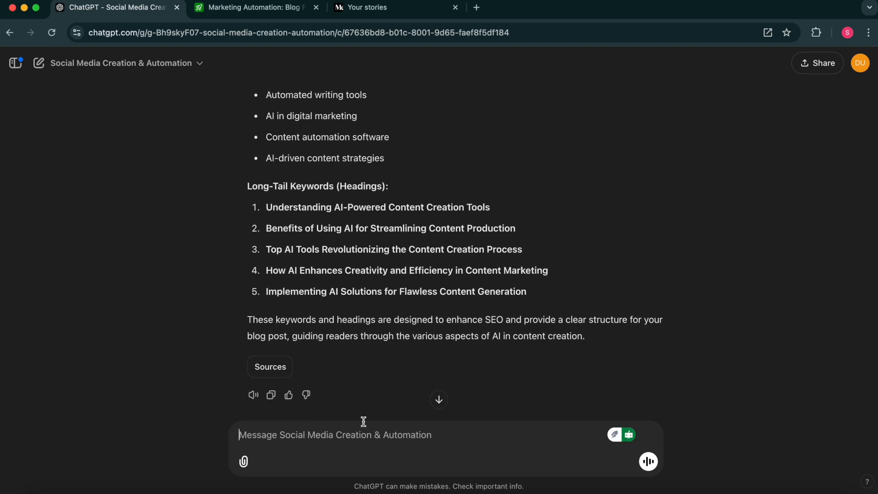
type("Great! Now ")
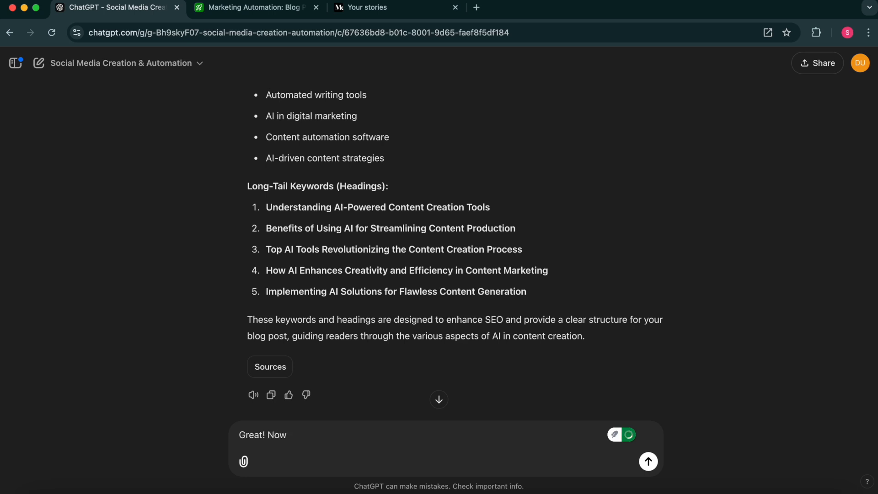
type("write me a 1000 word")
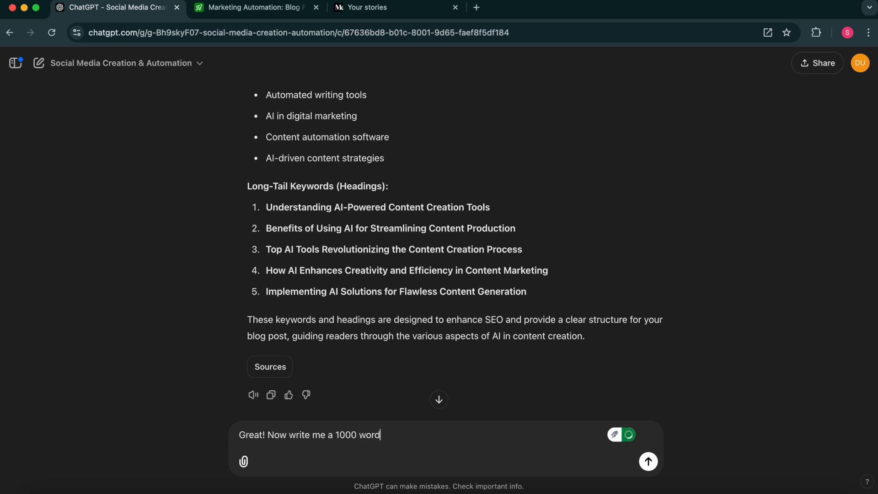
type(" post, make")
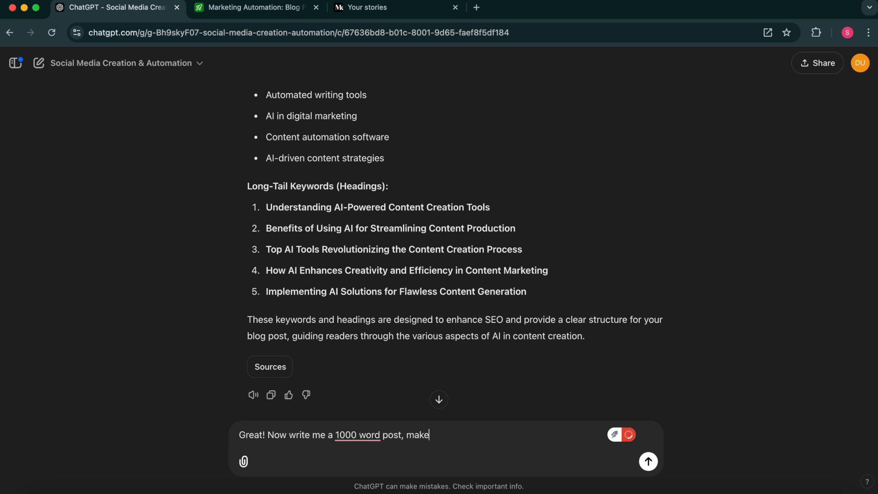
type(" sure the headings are bo")
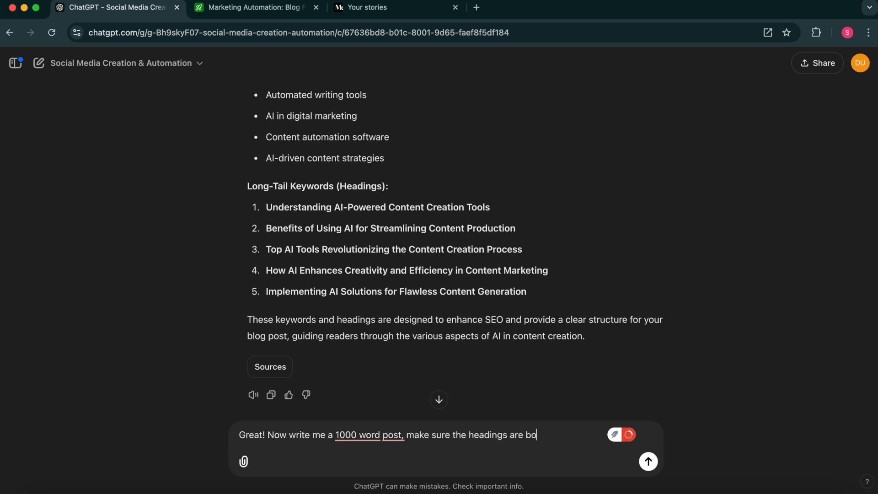
type("ld and are the long tail")
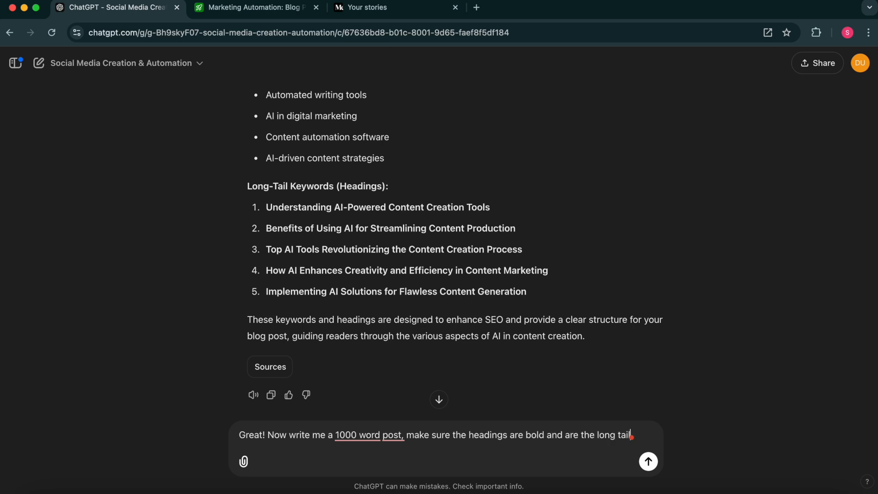
type(" keywords, also make ")
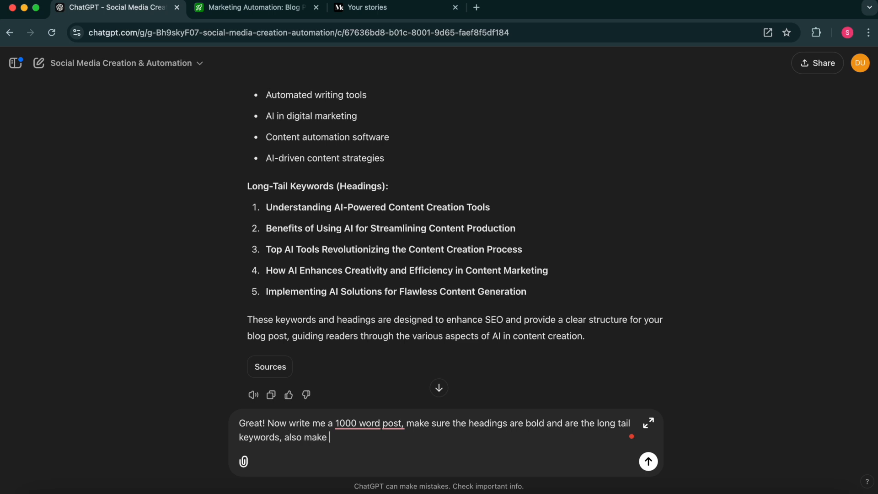
Require sentences on each line with a space in between, plus the CTA: 4 week beta program teaching others to make their first automated gpt for free.
type("sure the sentence")
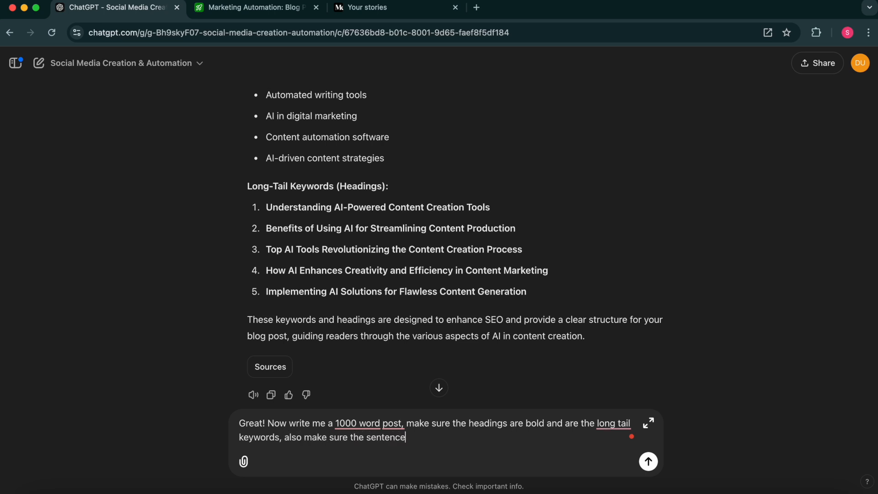
type("s are on each line with a ")
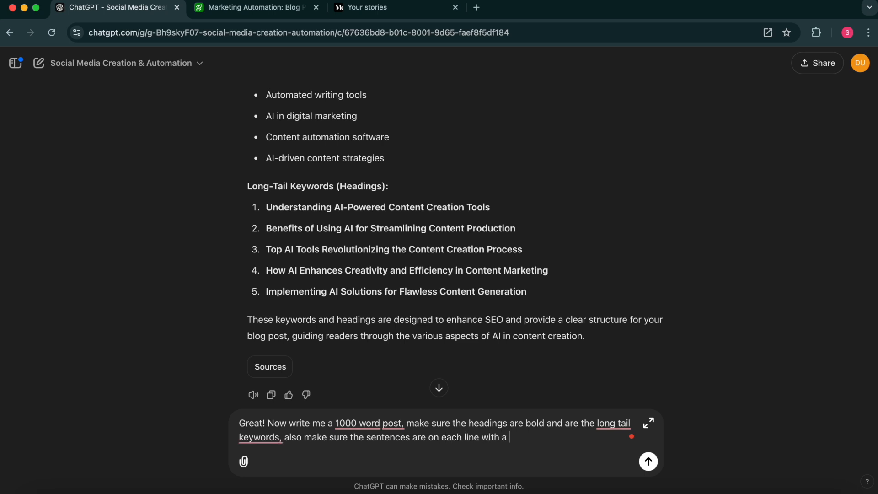
type("sace in between, include my")
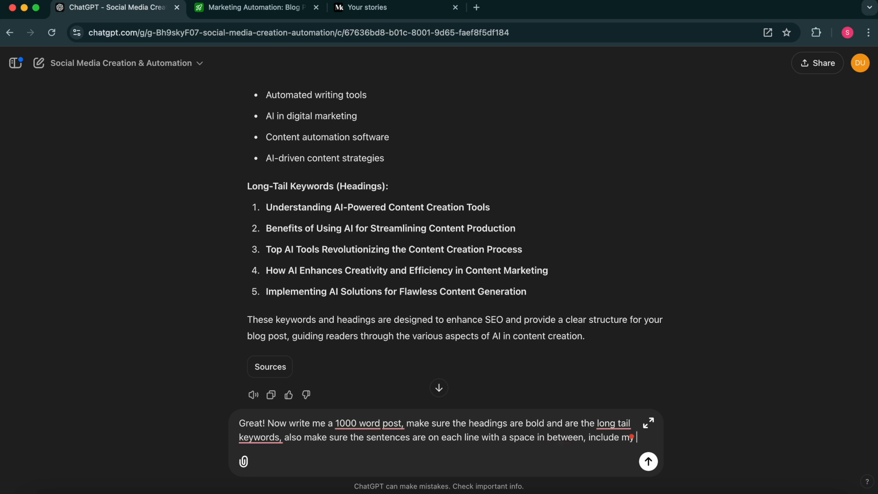
type(" CTA which")
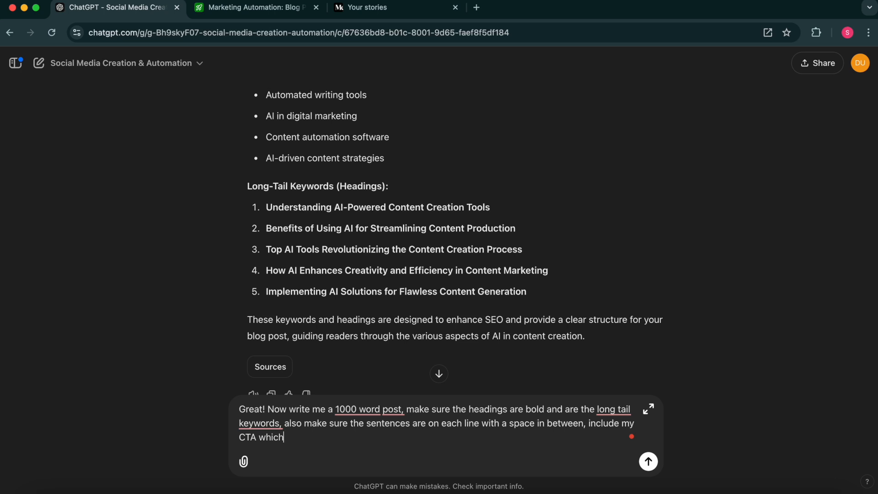
type(" is my 4 week beta program teaching others how to make their ")
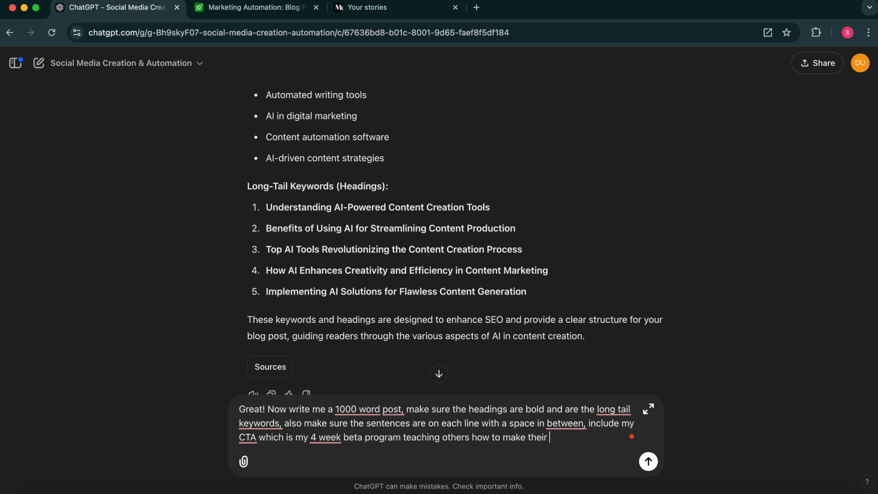
type("first outomated gpt for free")
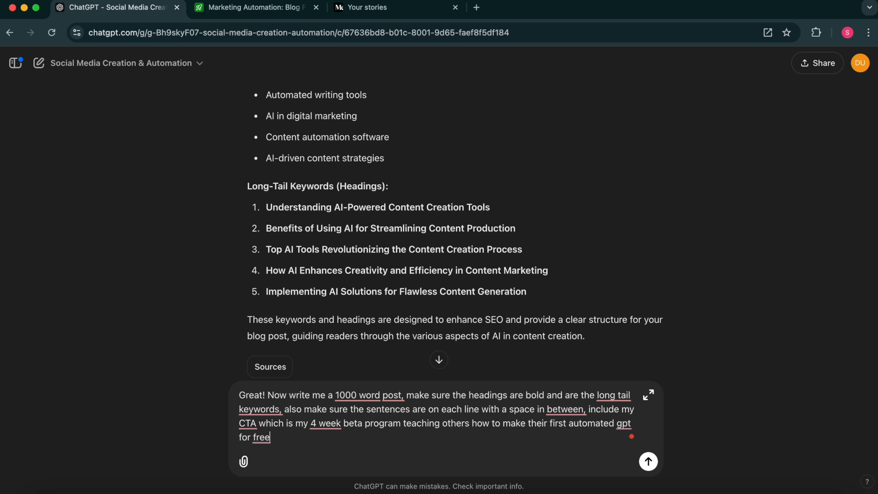
Add "And also include some bullet points but not every section" to the prompt and send it.
type(". And also include so")
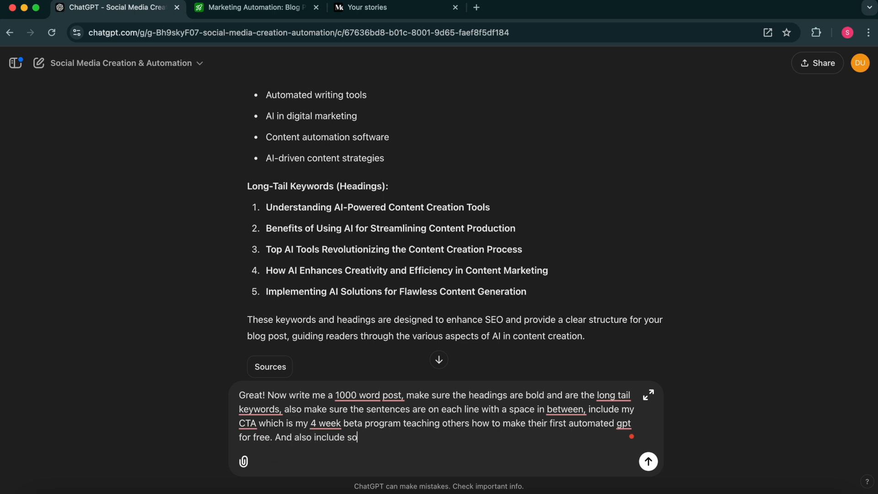
type("me bullet poi")
type("nts but not eve")
key("BackSpace")
type("very section")
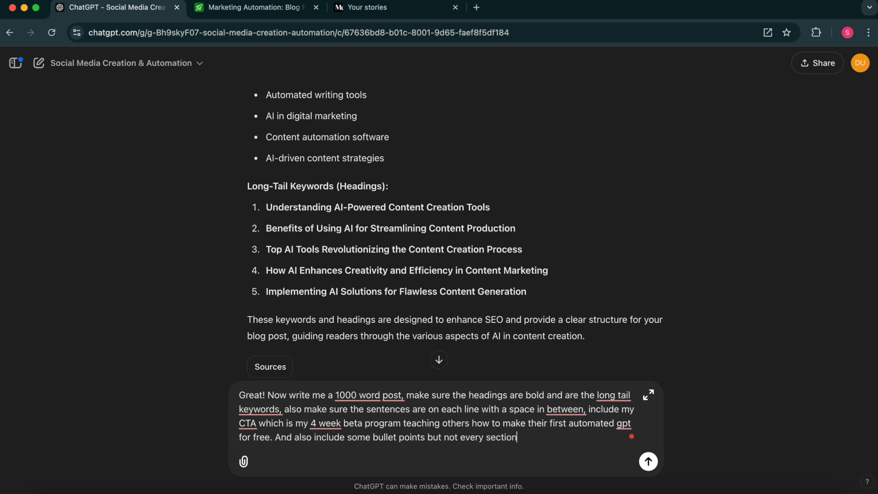
key("Return")
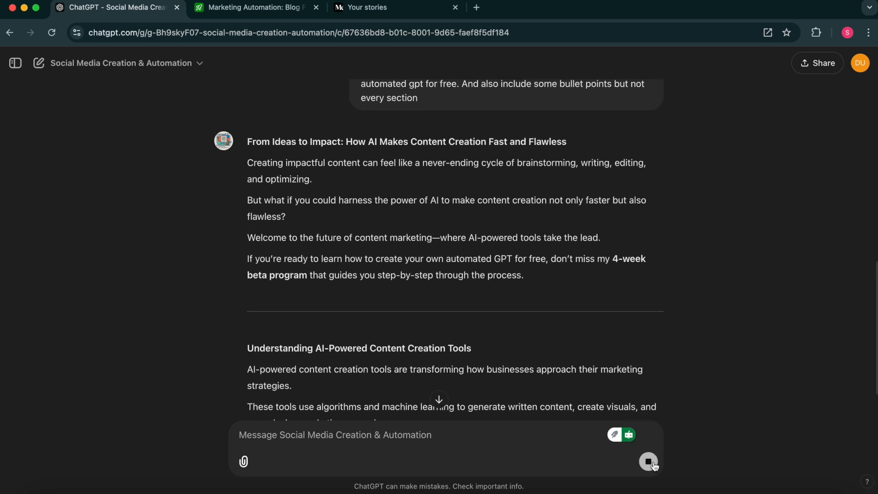
Stop the response being generated and send the correction "I do not want any dividers".
left_click(652, 464)
type("I do no")
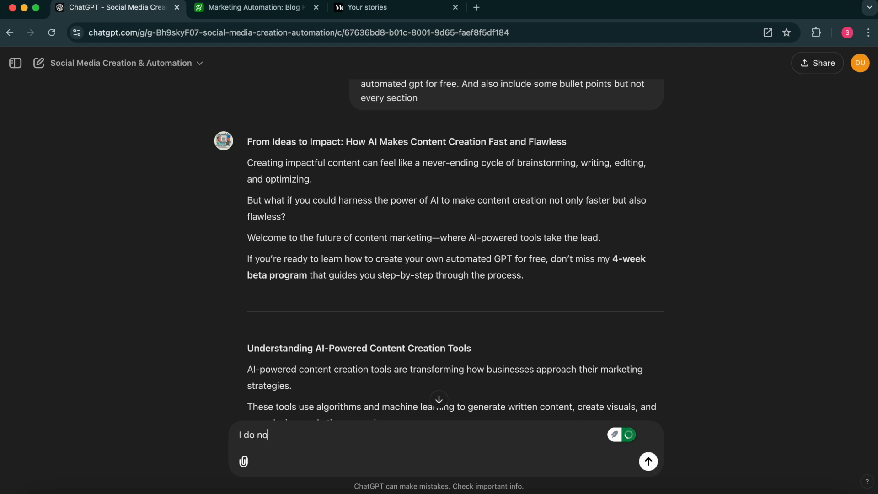
type("t wan")
key("BackSpace")
type("ant any dived")
key("BackSpace")
type("uder")
key("BackSpace")
key("BackSpace")
key("BackSpace")
key("BackSpace")
type("d")
key("BackSpace")
type("uder")
key("BackSpace")
key("BackSpace")
key("BackSpace")
key("BackSpace")
type("iders")
key("Return")
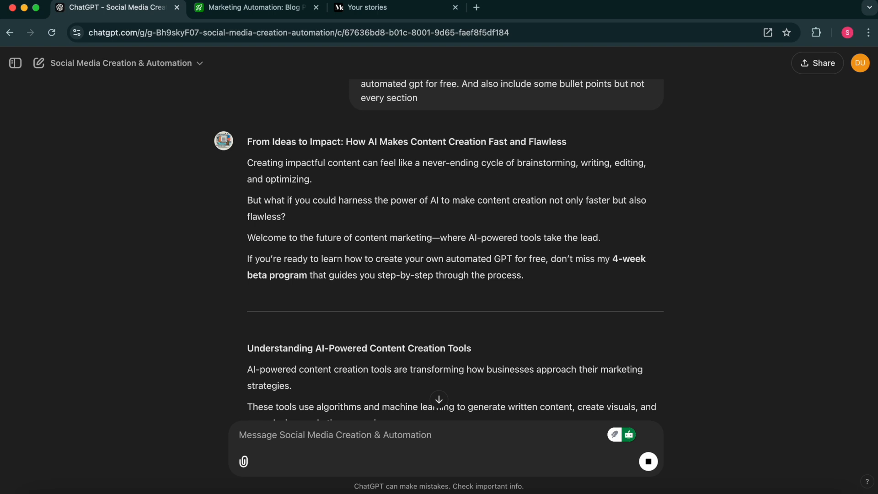
Send the prompt "i need 5 tags that are relevant for this post, make sure they do not exceed 25 characters".
left_click(438, 400)
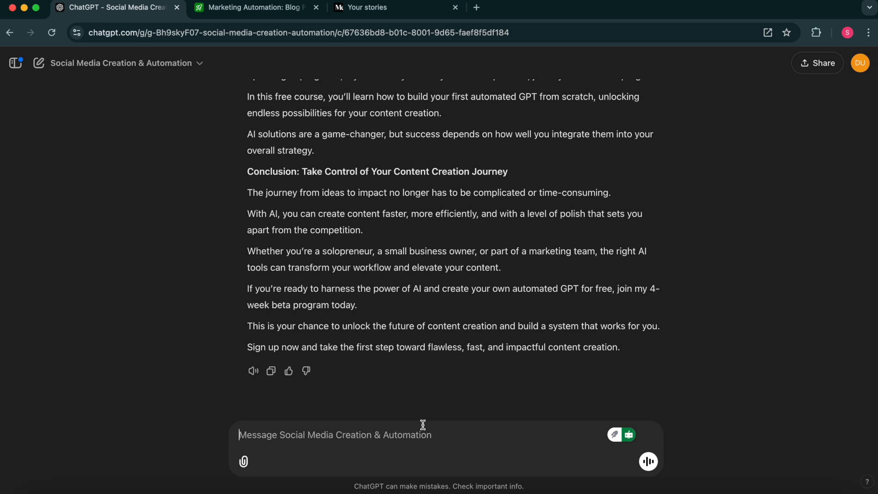
type("i need")
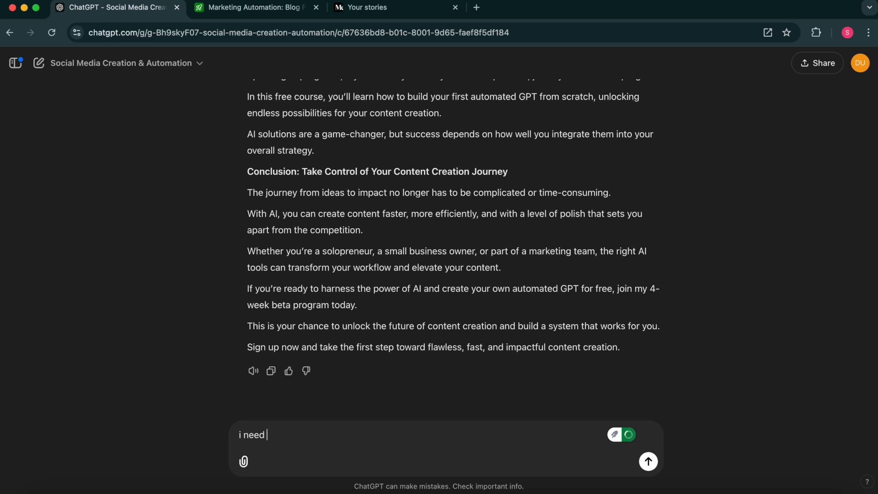
type(" 5 tags that are relevan")
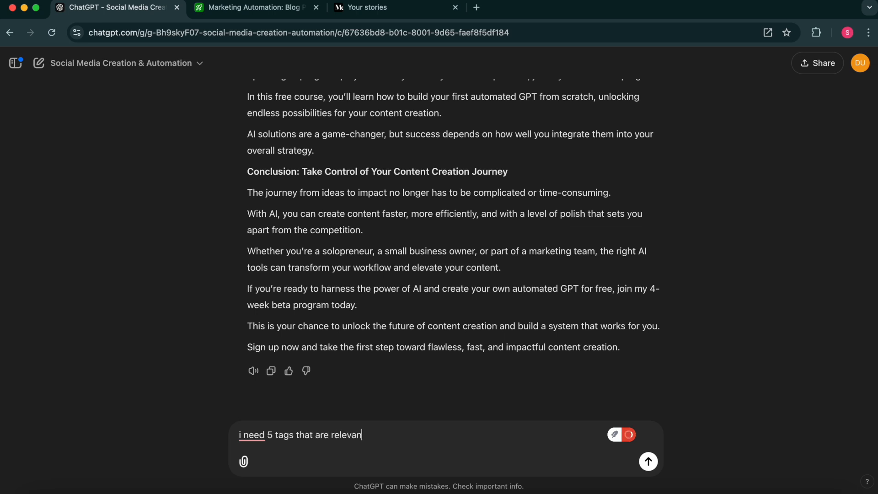
type("t for this post, make sure they do n")
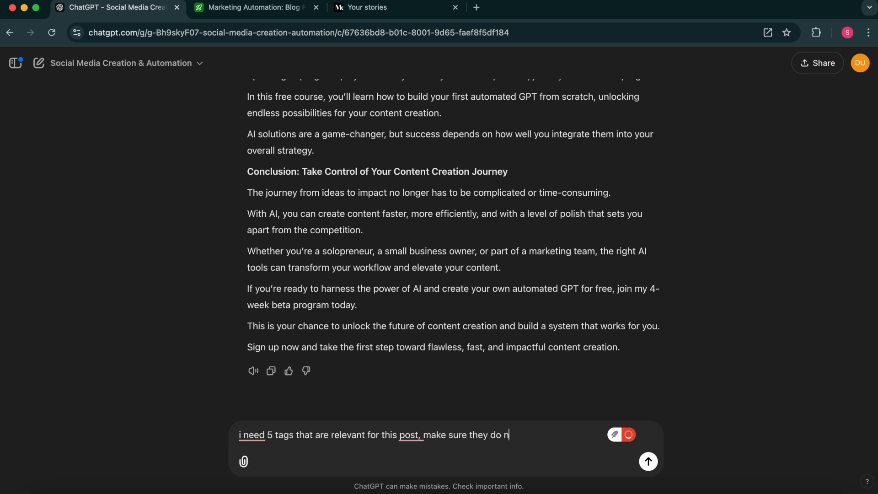
type("ot exceed 25 characters")
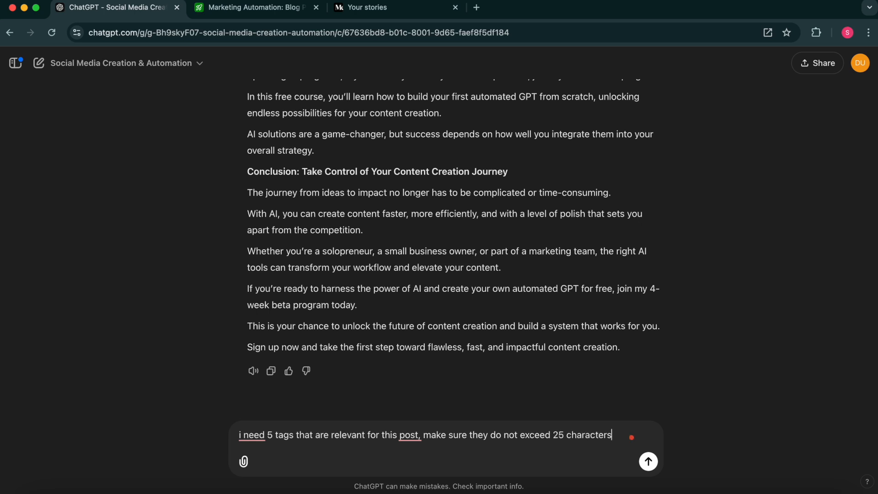
key("Return")
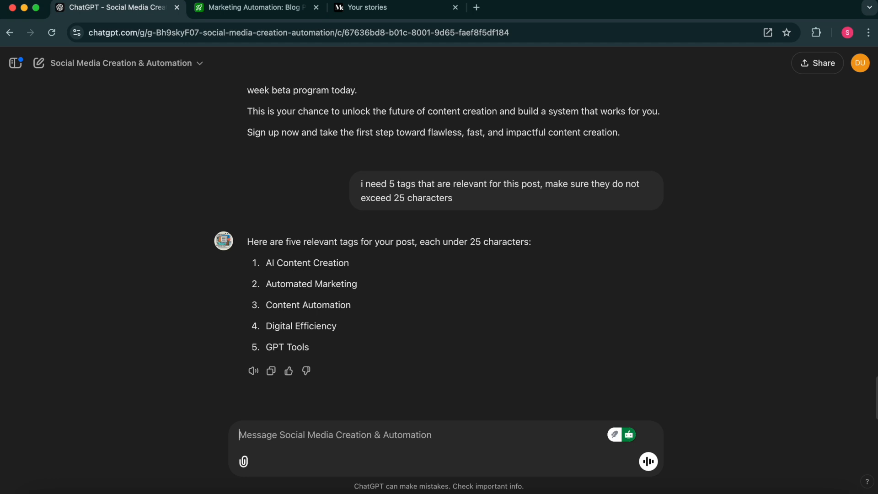
Draft the follow-up message "Go ahead and send this. But for the blog post make sure there is a space".
scroll(458, 292, "up", 3)
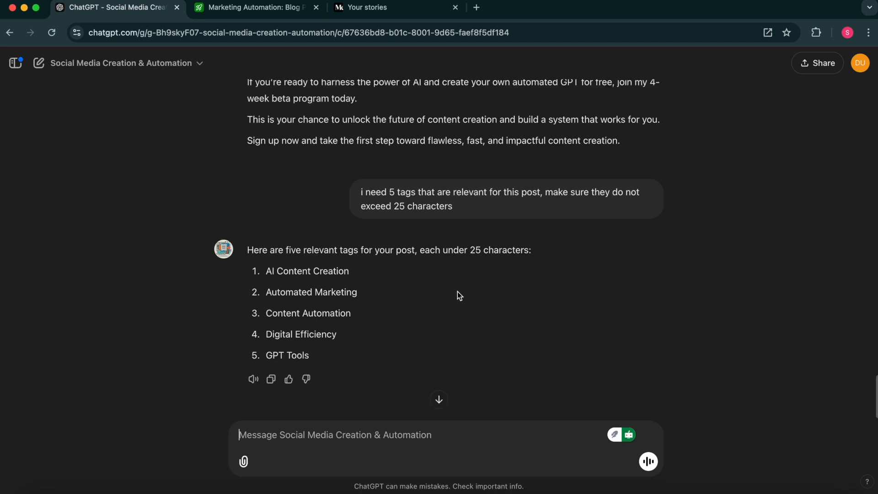
scroll(457, 292, "up", 2)
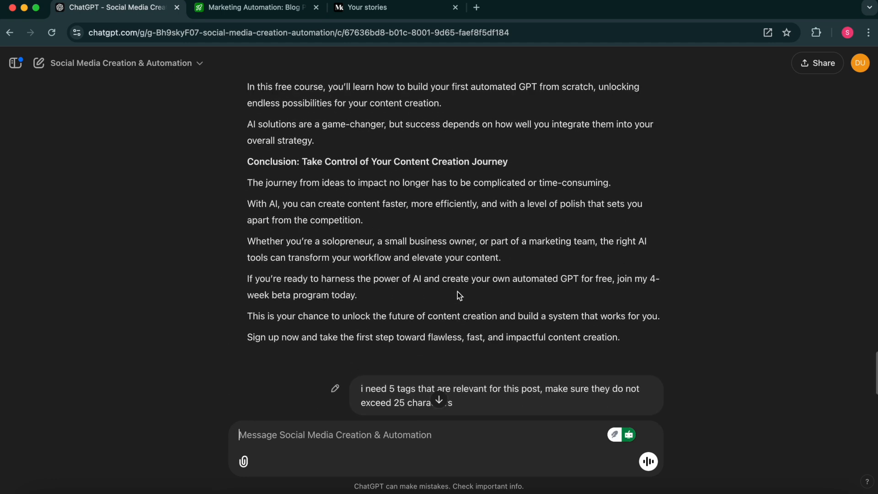
scroll(457, 291, "down", 5)
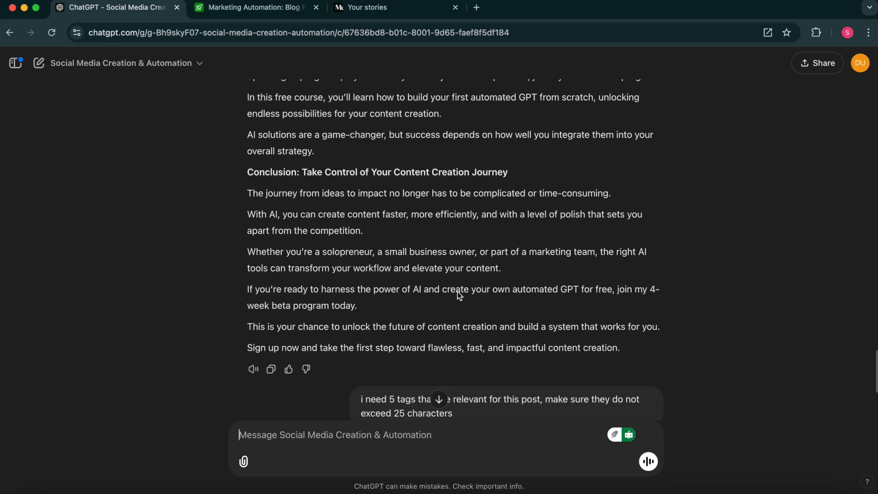
scroll(457, 292, "up", 1)
left_click(410, 425)
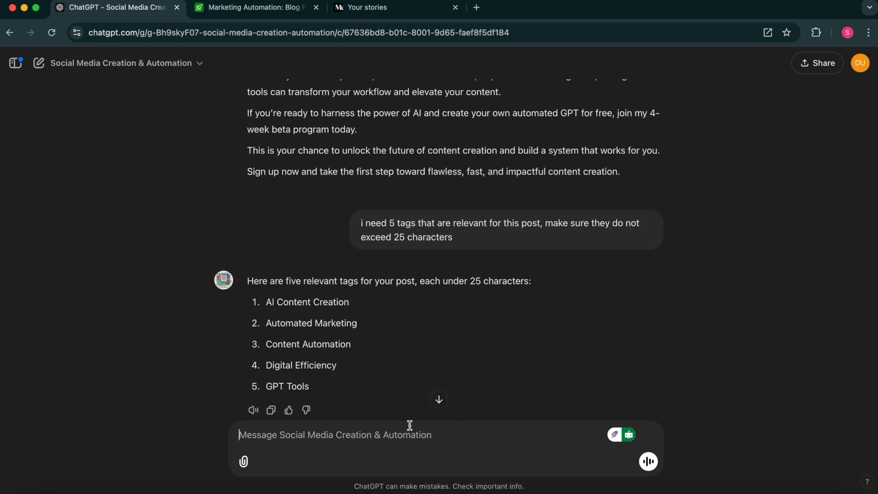
type("Go ahead and send this. But")
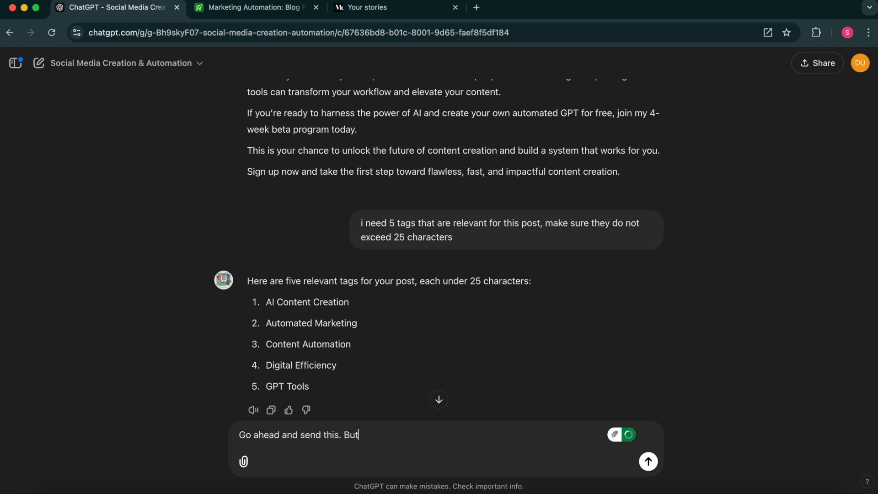
type(" for the blog post make")
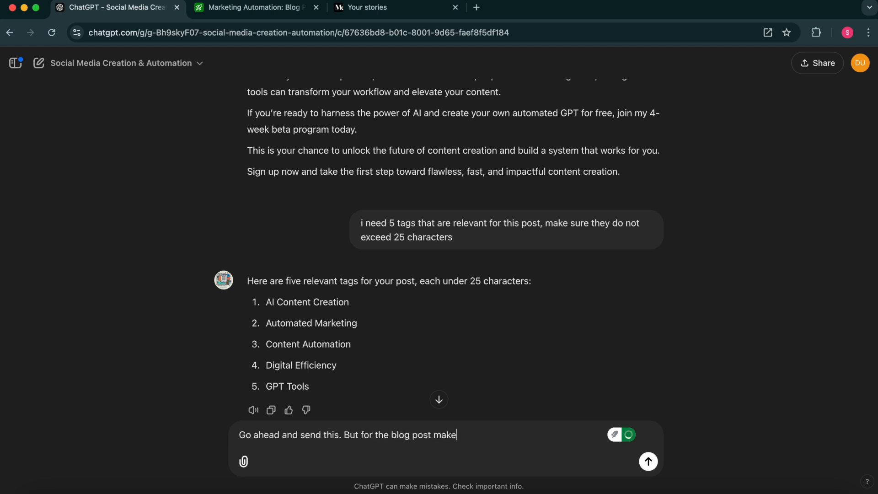
type(" sure there is a space")
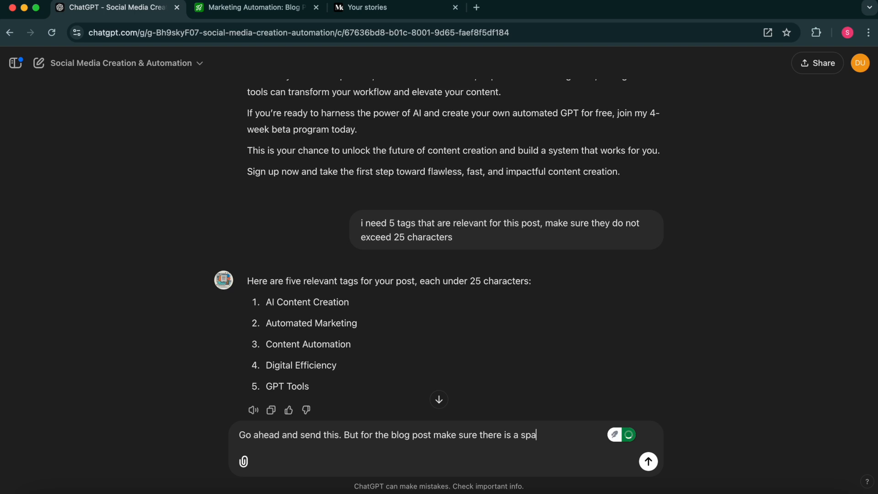
Complete the message with "separating the heading from the paragraph above it." and send it.
scroll(368, 253, "up", 5)
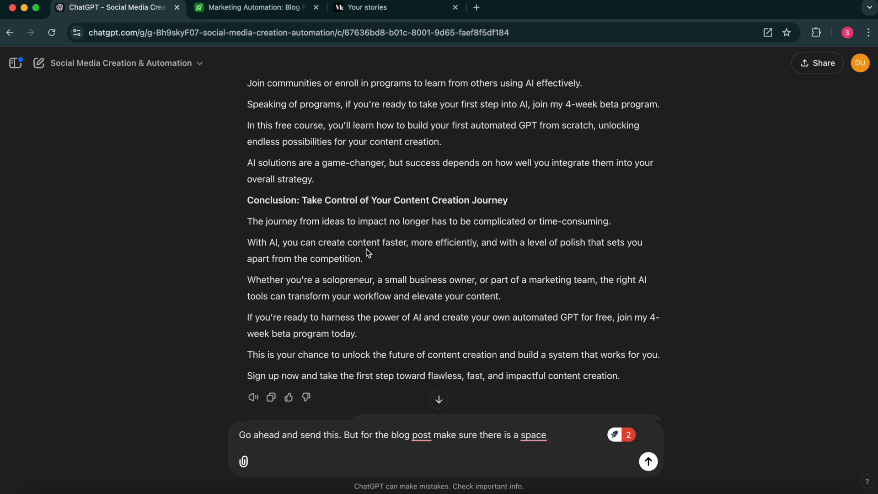
scroll(368, 253, "down", 2)
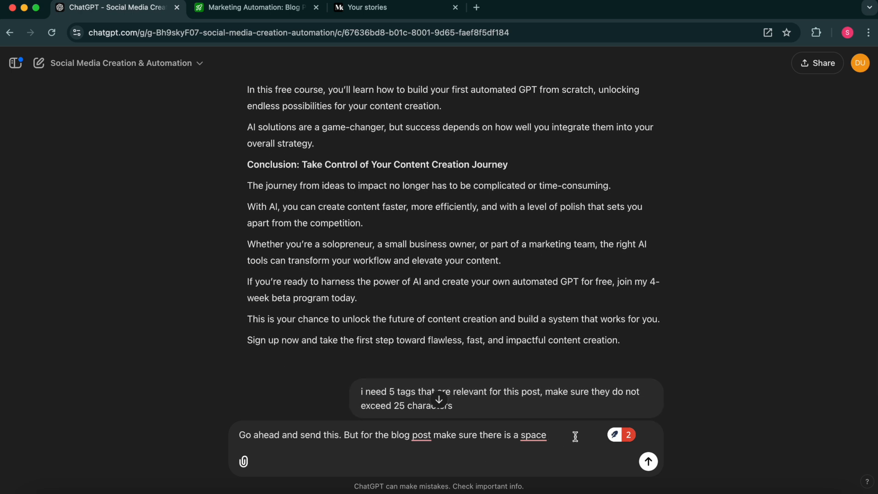
type("space separating the heading from the paragraph above it.")
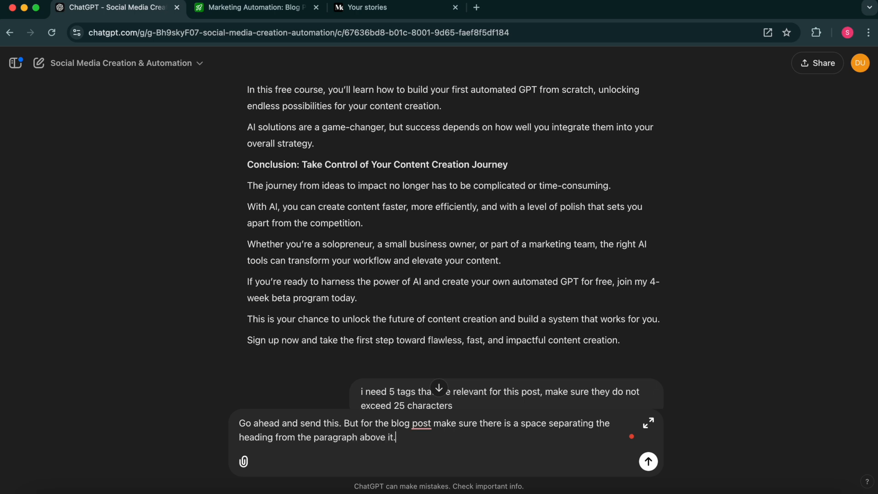
left_click(649, 462)
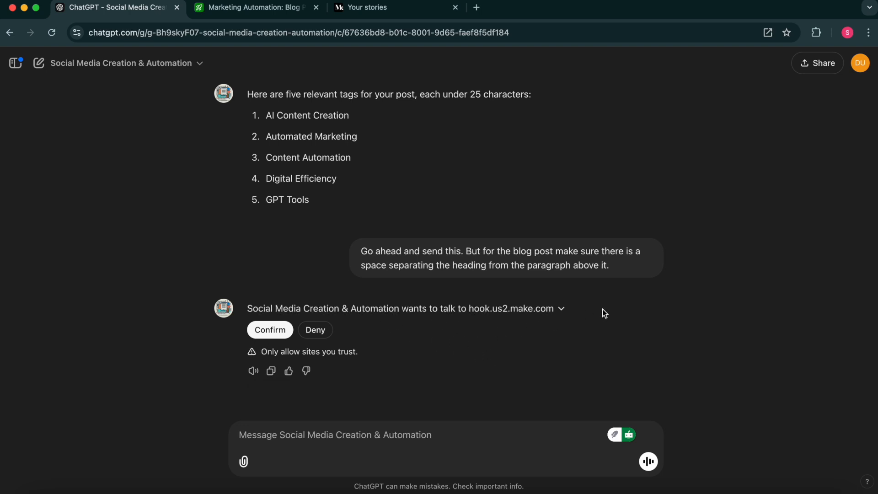
Review the title, keywords, post text and tags in the hook.us2.make.com sharing request, and approve it.
left_click(562, 310)
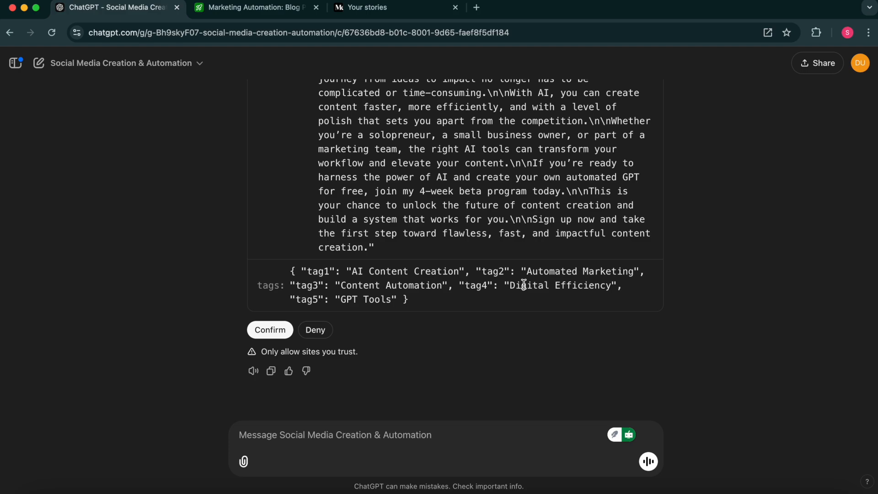
scroll(524, 284, "up", 10)
scroll(524, 284, "up", 15)
scroll(524, 284, "up", 15)
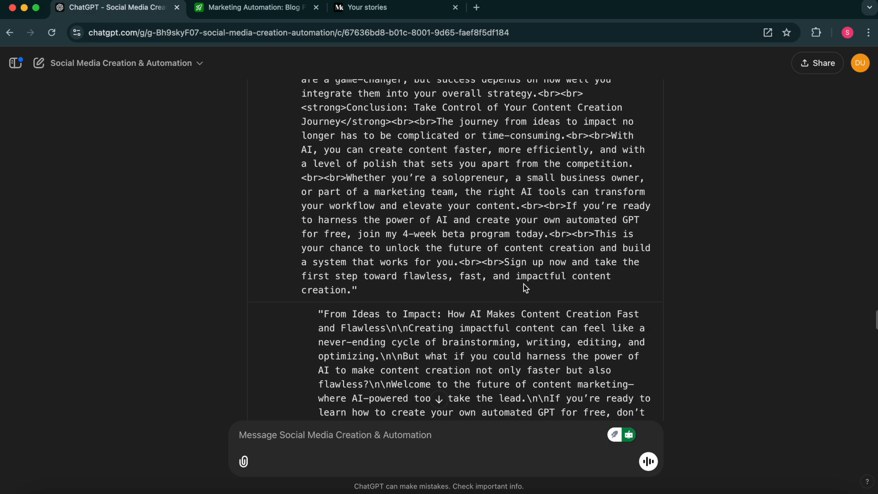
scroll(524, 285, "up", 5)
scroll(524, 284, "up", 15)
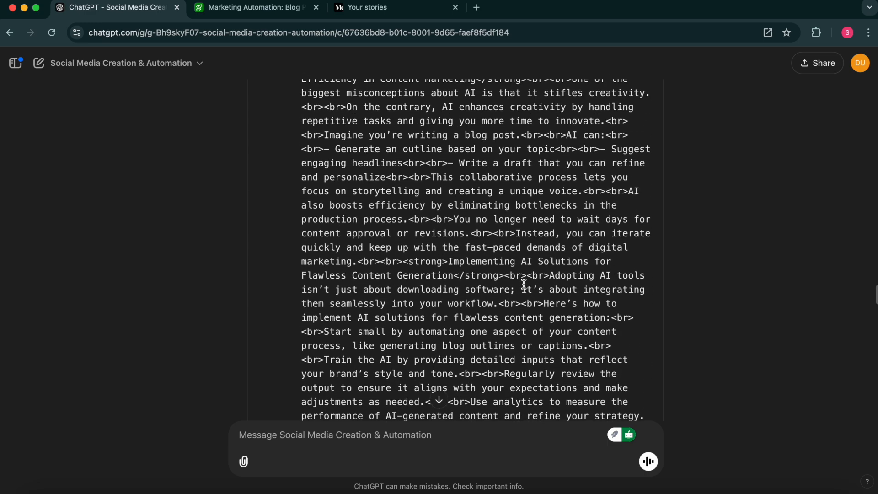
scroll(524, 285, "up", 15)
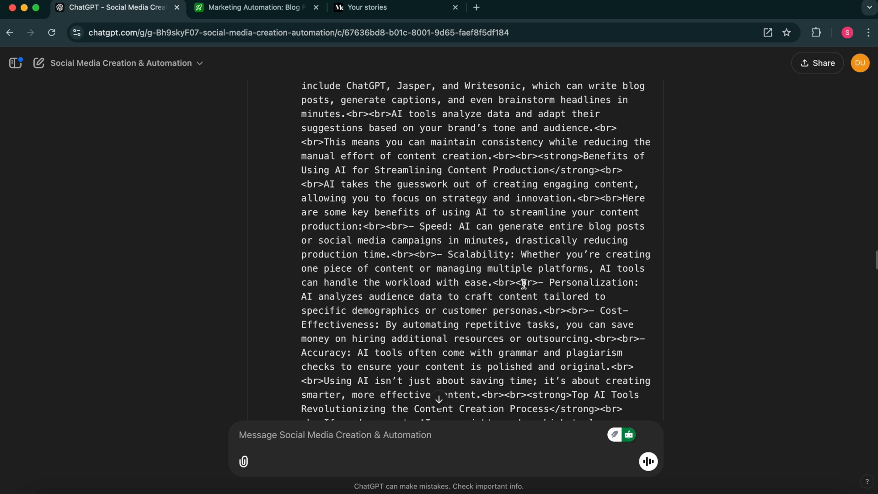
scroll(524, 284, "up", 1)
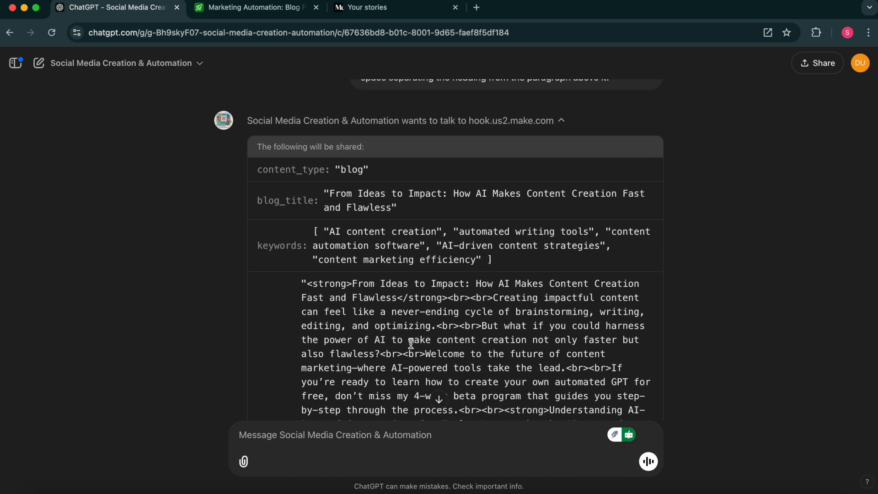
scroll(410, 343, "down", 3)
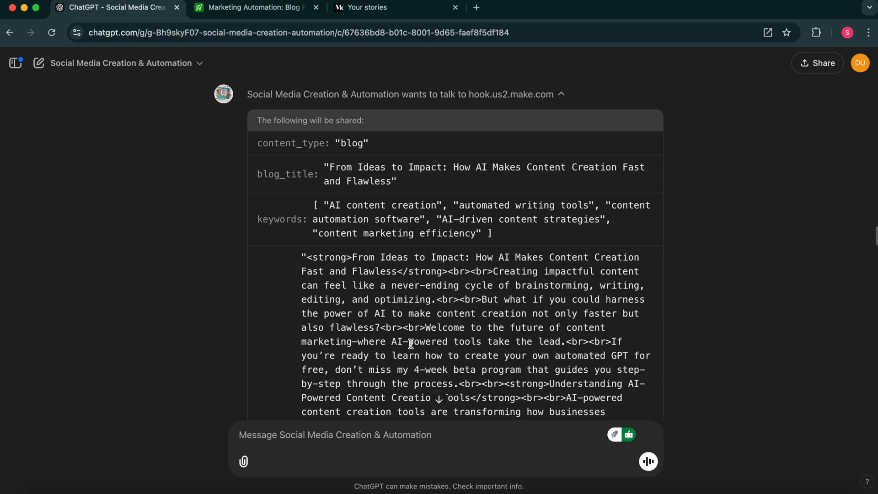
scroll(410, 344, "down", 12)
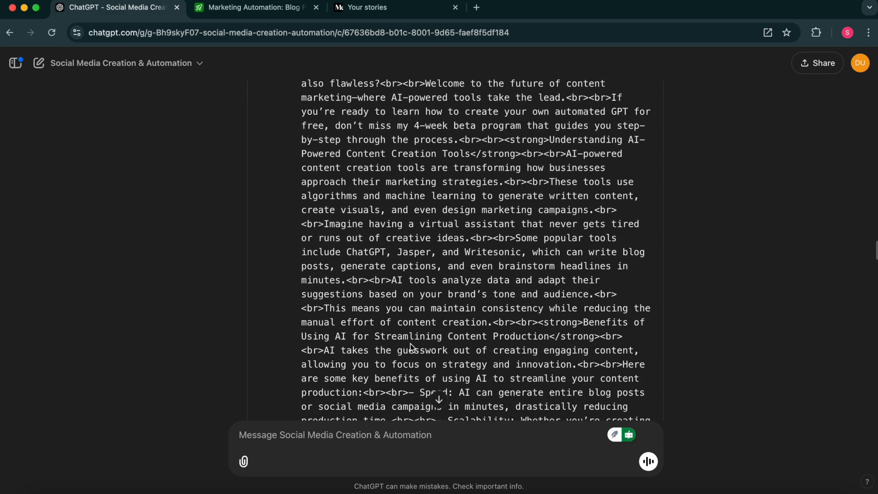
scroll(410, 344, "down", 15)
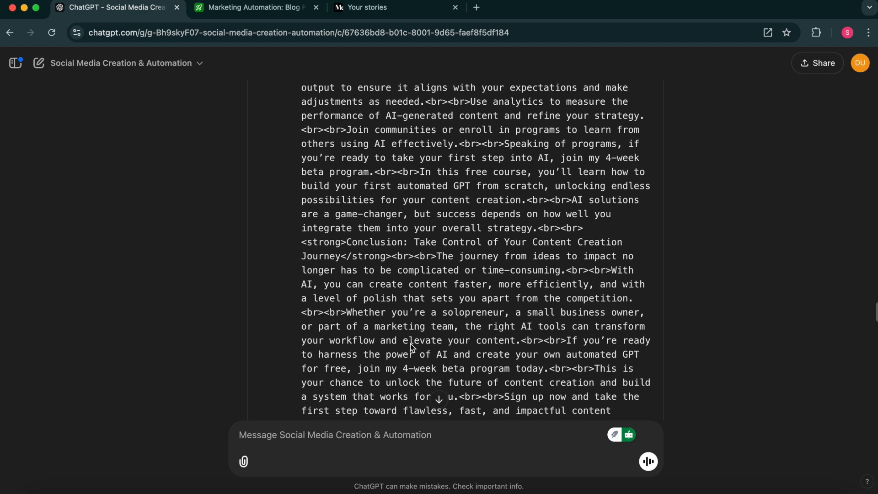
scroll(411, 344, "down", 15)
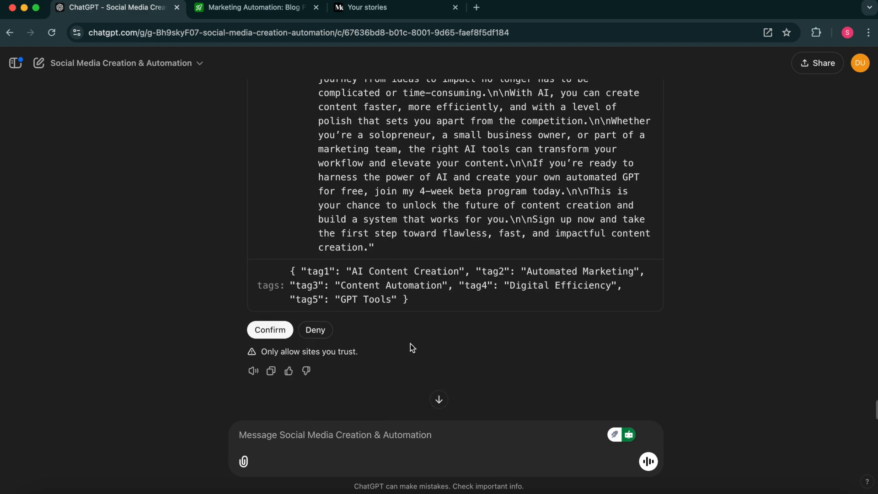
left_click(267, 338)
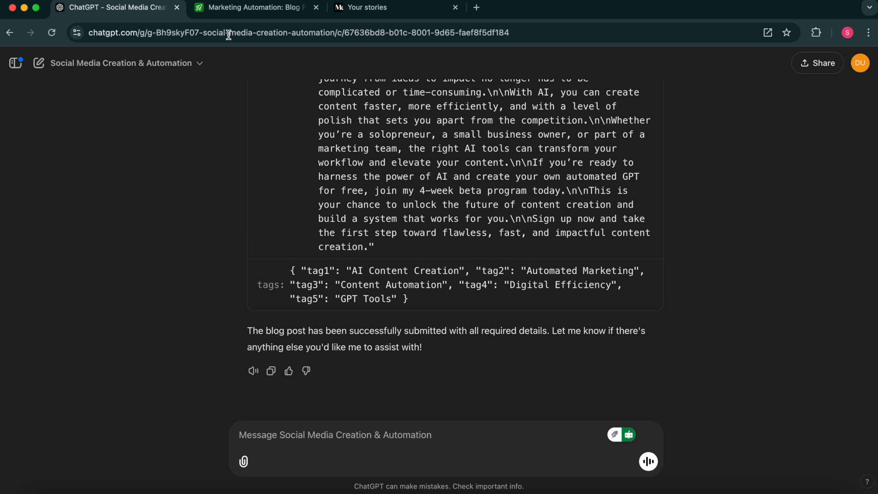
Switch to the Airtable Marketing Automation base and check the blog title of the newest record in Blog Post Ready.
left_click(245, 9)
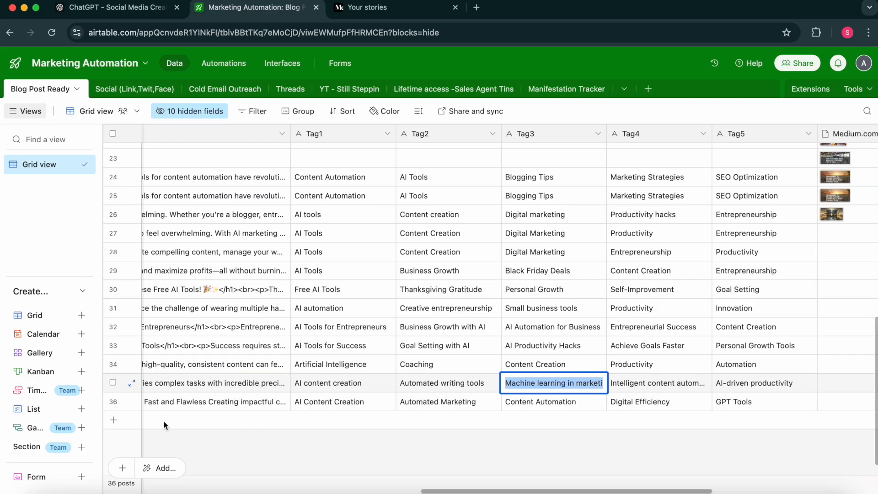
scroll(201, 416, "left", 10)
scroll(200, 416, "left", 5)
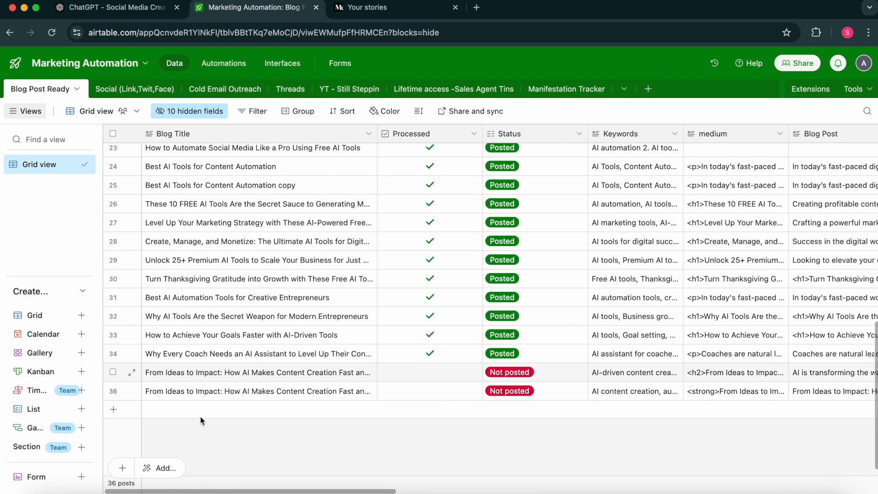
left_click(204, 400)
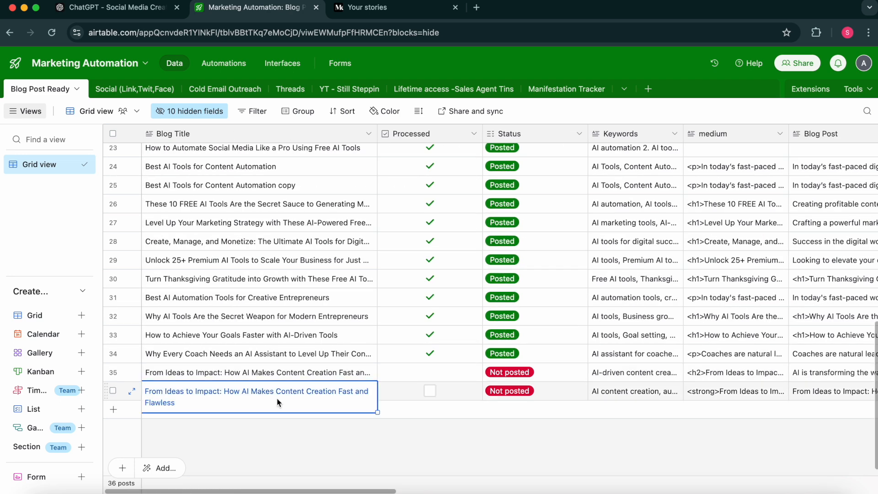
left_click(393, 413)
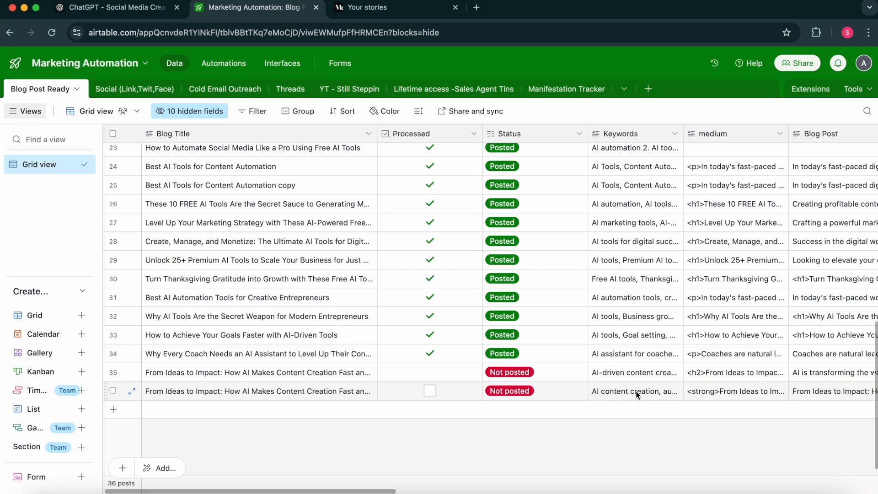
Expand the medium field of record 36 to examine its HTML-formatted post text.
scroll(637, 394, "right", 5)
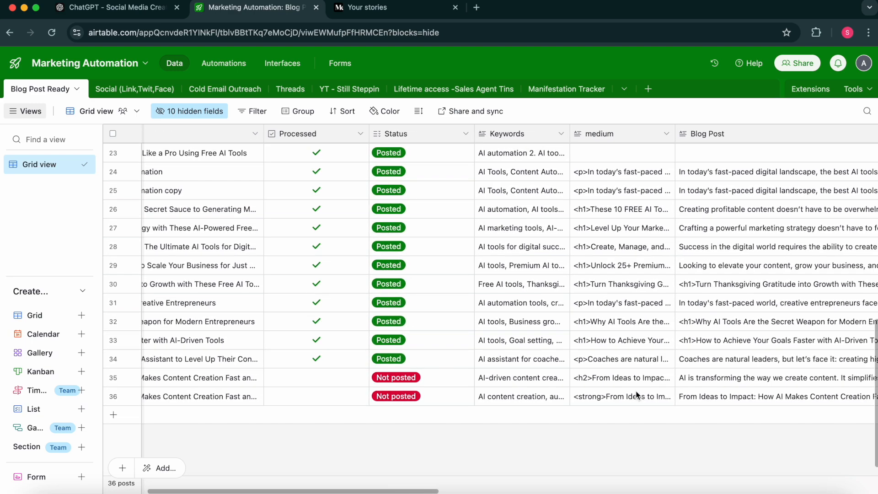
scroll(637, 395, "right", 5)
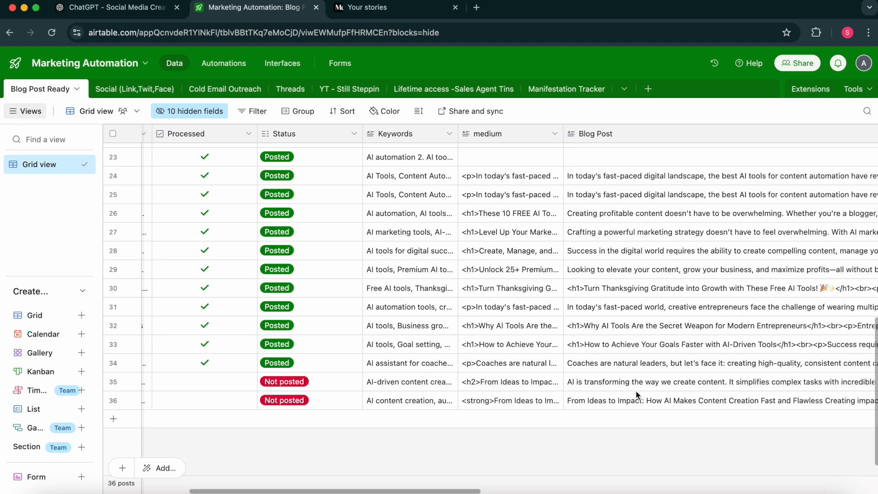
scroll(637, 394, "right", 1)
left_click(539, 401)
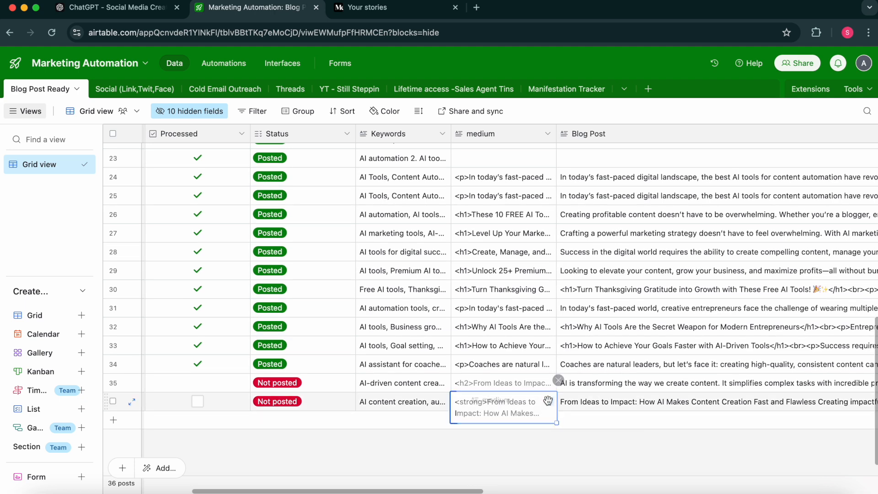
left_click(547, 401)
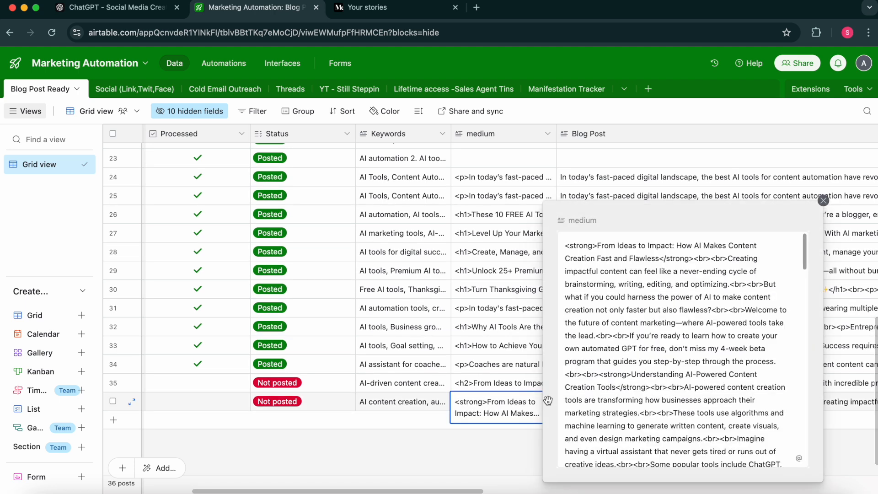
Close the expanded medium text and check the Blog Post field of record 36.
left_click(823, 200)
scroll(682, 389, "right", 3)
scroll(681, 389, "down", 1)
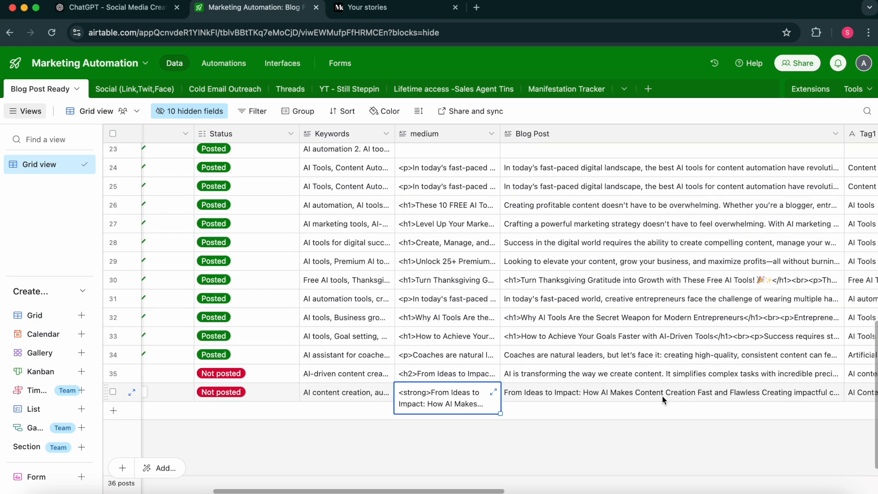
left_click(809, 392)
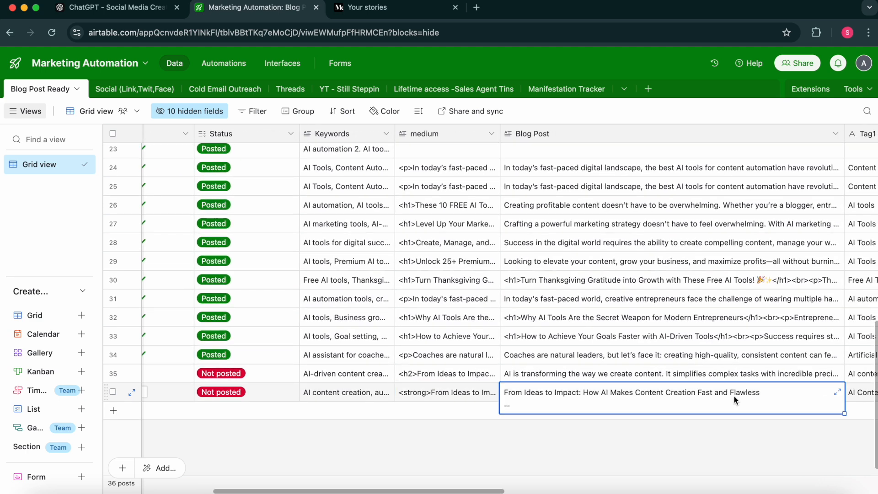
left_click(656, 423)
Check the Tag1 to Tag5 fields of record 36.
scroll(682, 397, "right", 5)
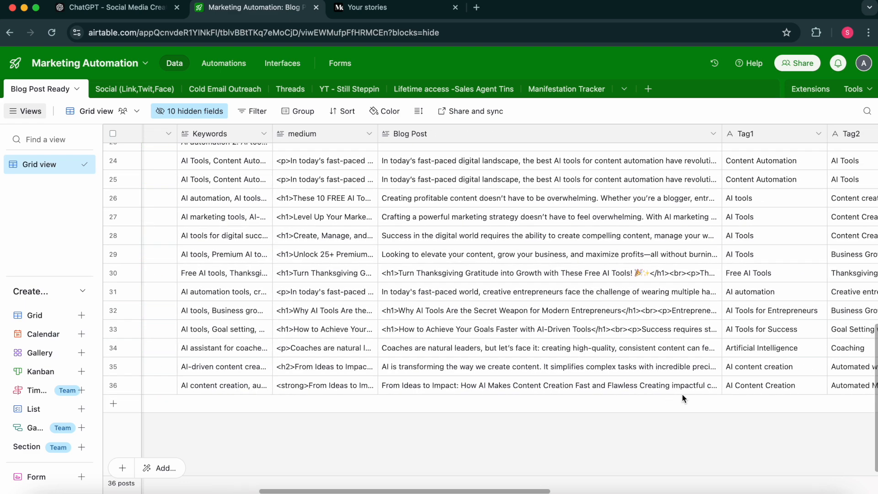
scroll(682, 398, "right", 4)
scroll(682, 398, "down", 1)
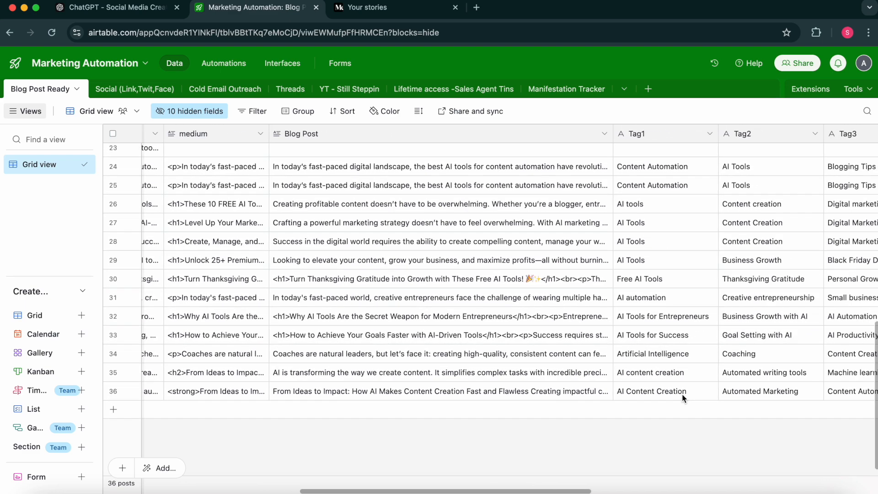
scroll(682, 397, "right", 3)
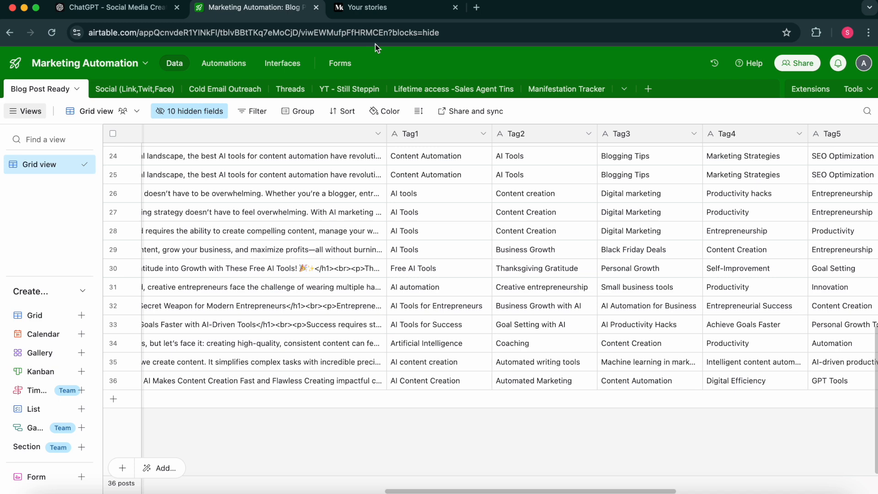
Switch to Medium, refresh the drafts list and open the draft "From Ideas to Impact: How AI Makes Content Creation Fast and Flawless".
left_click(363, 10)
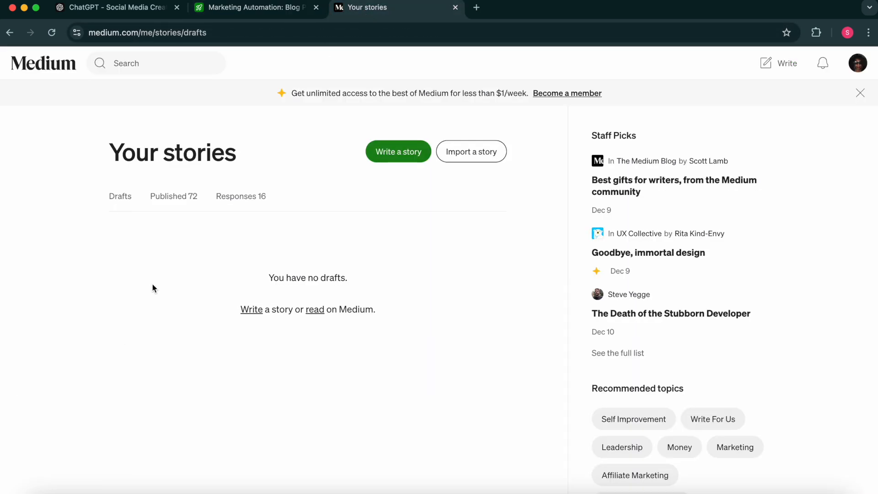
left_click(52, 32)
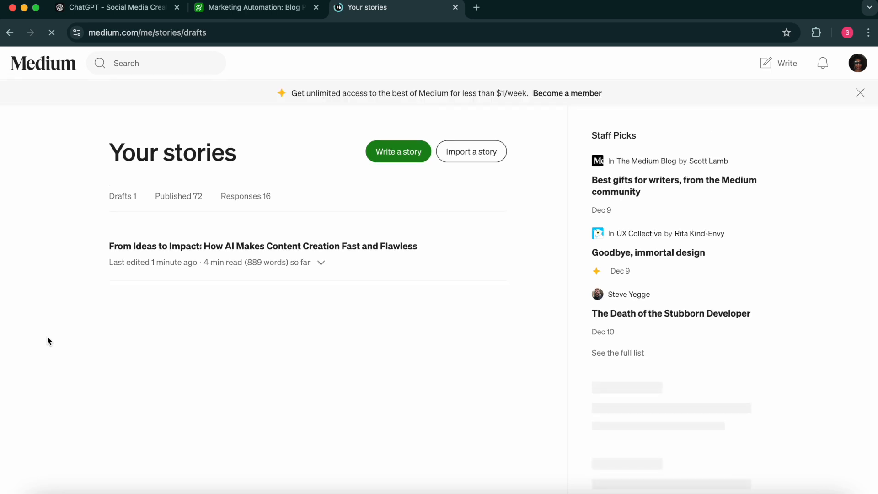
left_click(278, 252)
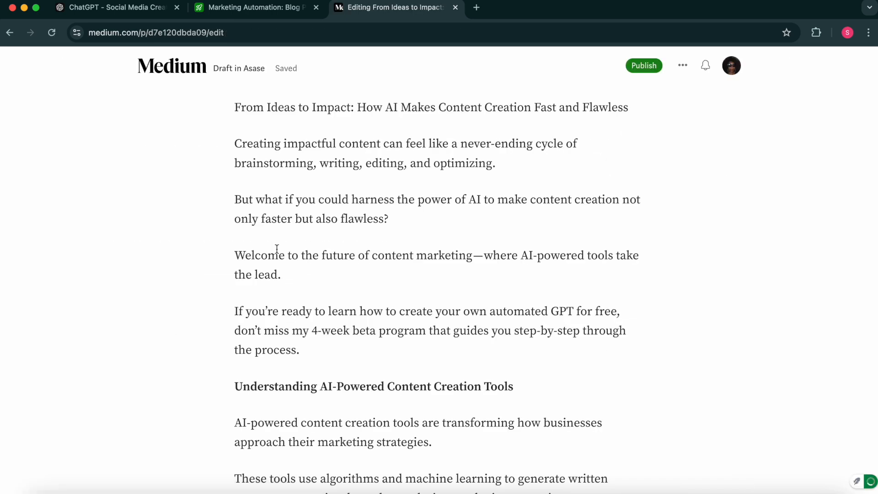
Review the draft's headings, paragraph spacing and lists through to the conclusion, and open its publishing settings to check the story's topics.
scroll(277, 249, "down", 8)
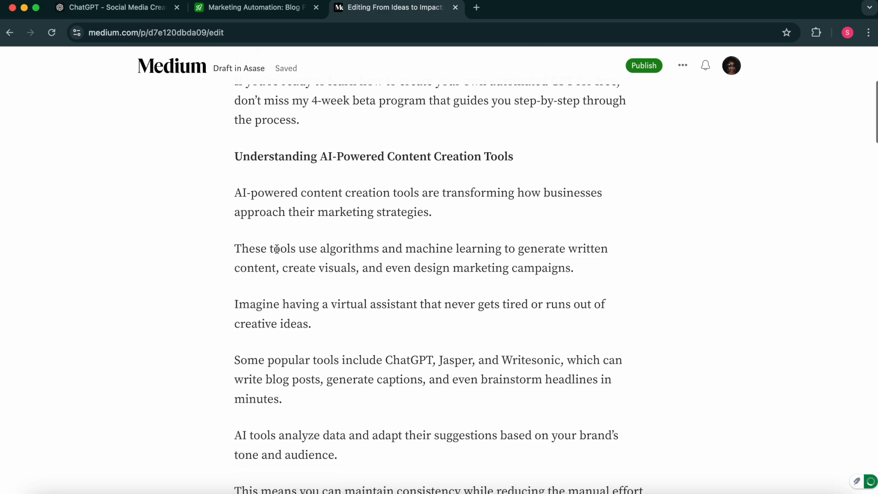
scroll(277, 249, "down", 10)
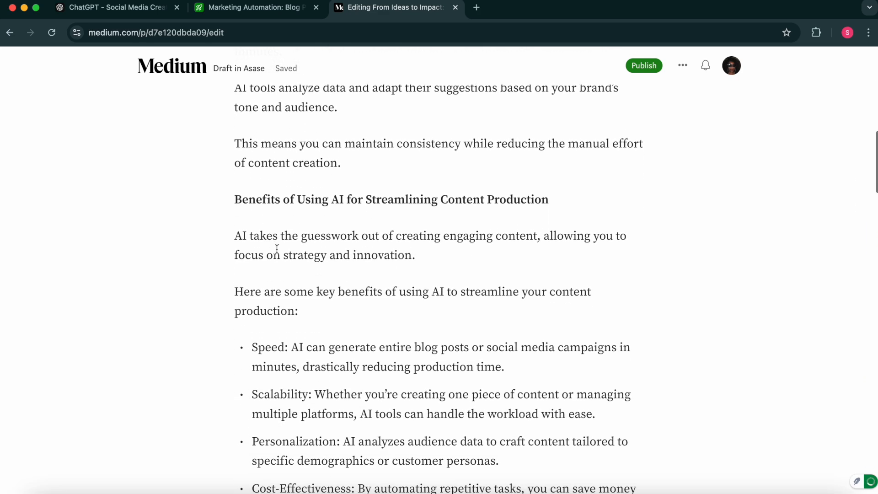
scroll(277, 249, "down", 6)
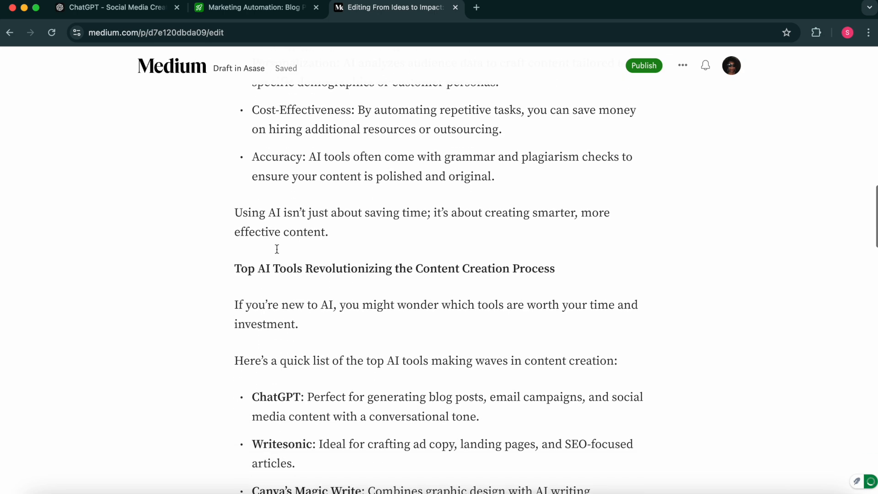
scroll(276, 249, "down", 7)
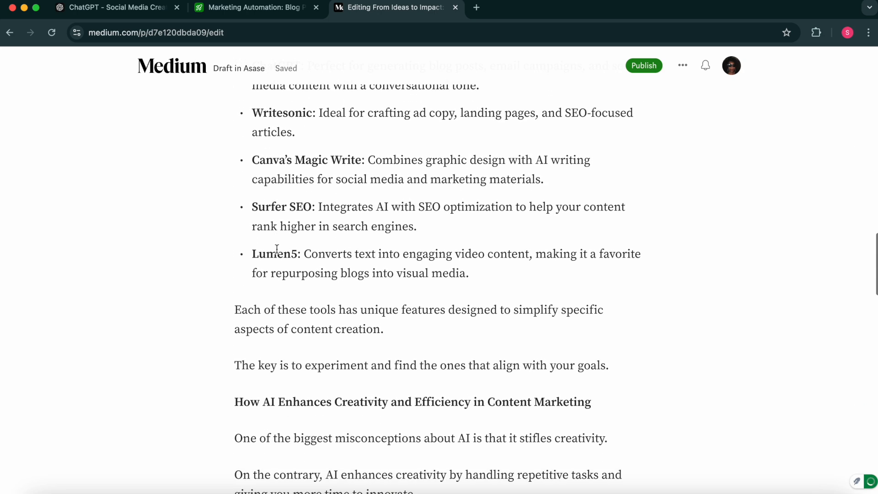
scroll(277, 250, "down", 7)
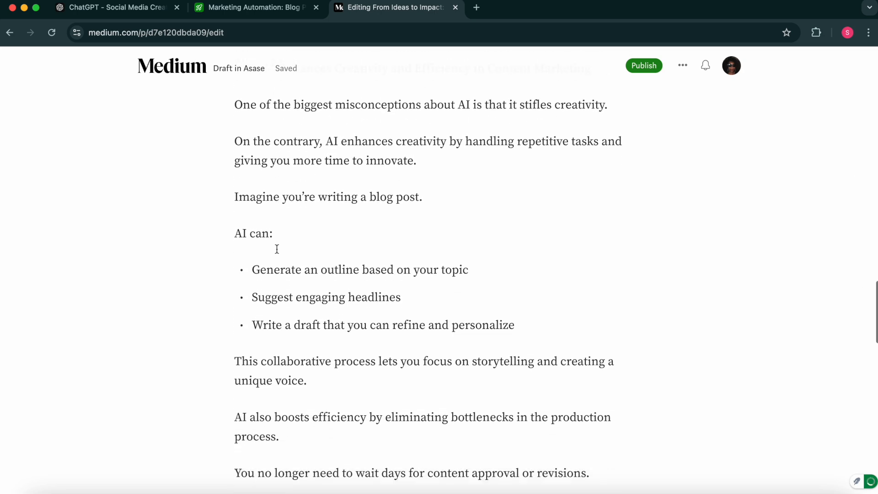
scroll(277, 250, "down", 10)
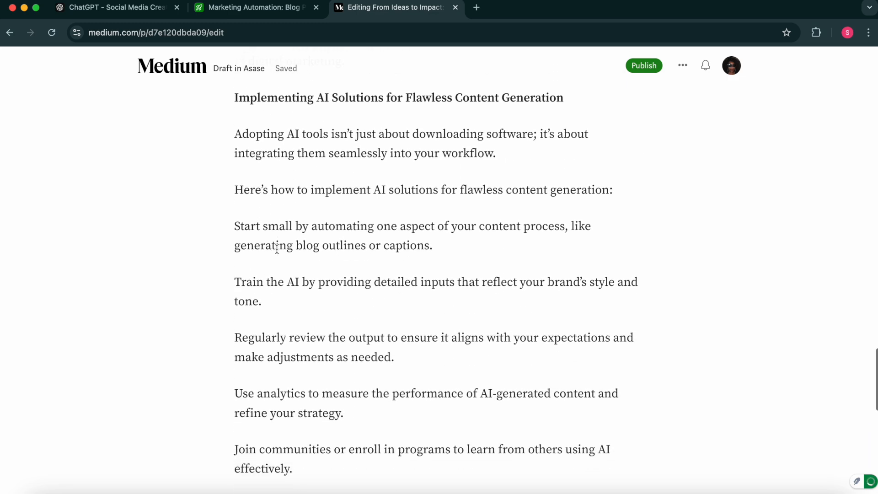
scroll(276, 249, "down", 6)
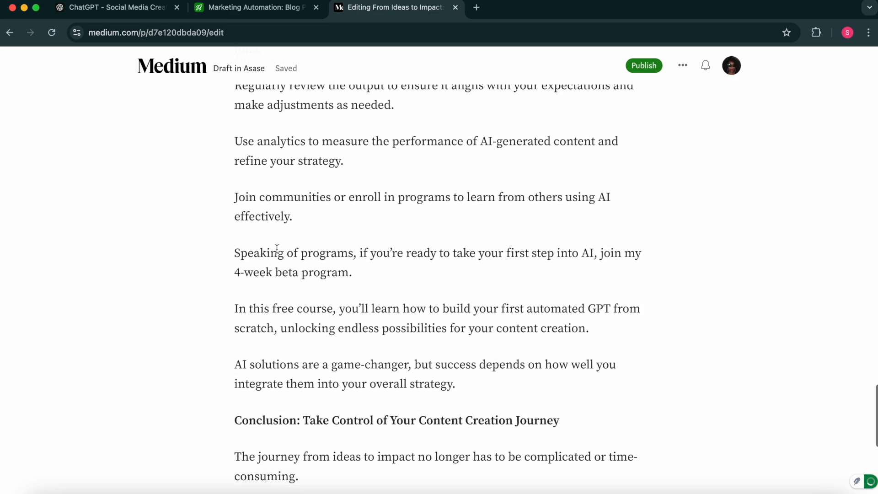
scroll(277, 249, "down", 4)
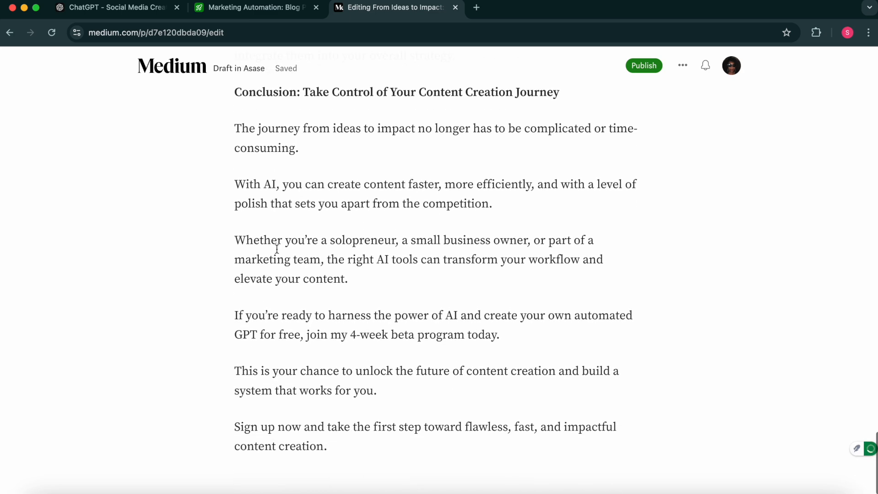
scroll(277, 249, "up", 1)
scroll(277, 249, "up", 3)
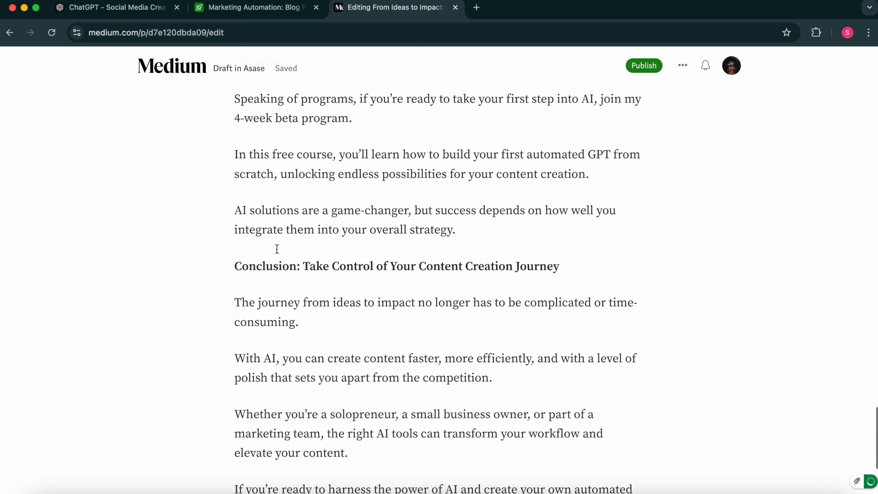
left_click(645, 66)
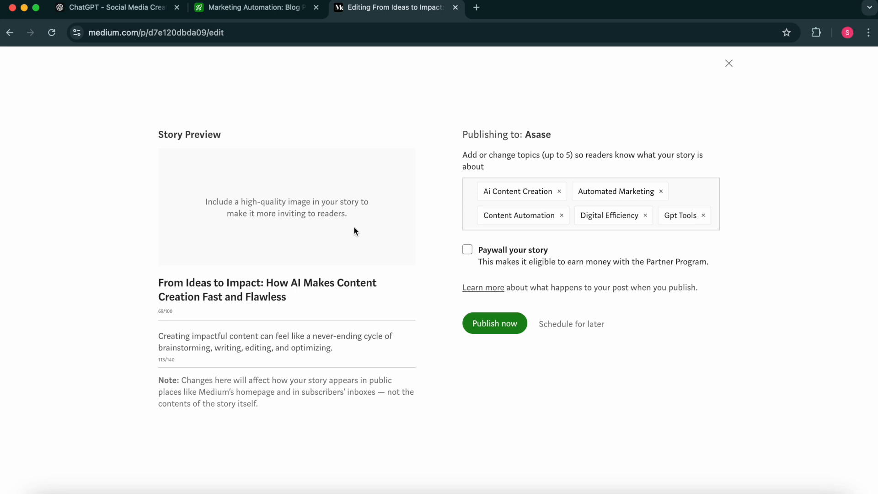
Return to ChatGPT, request "create me an 3d hyper realistic image that matches this blog post, make sure it is landscape", and choose Response 1.
left_click(132, 10)
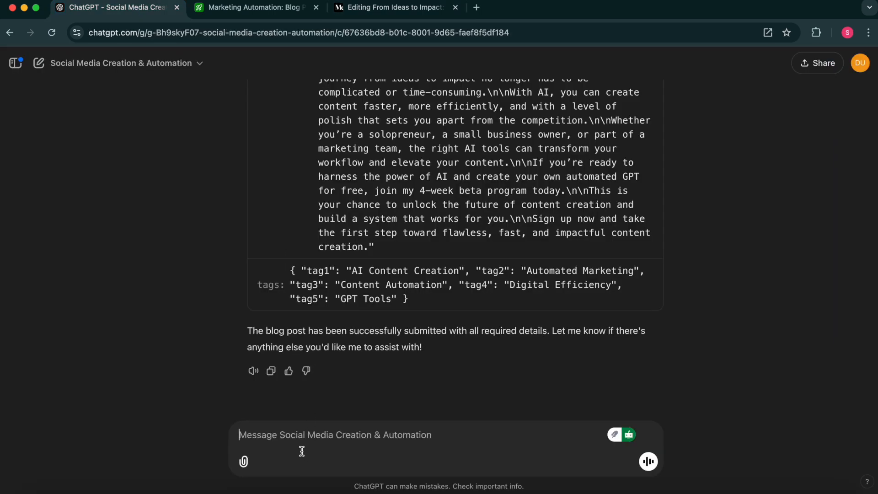
type("create me")
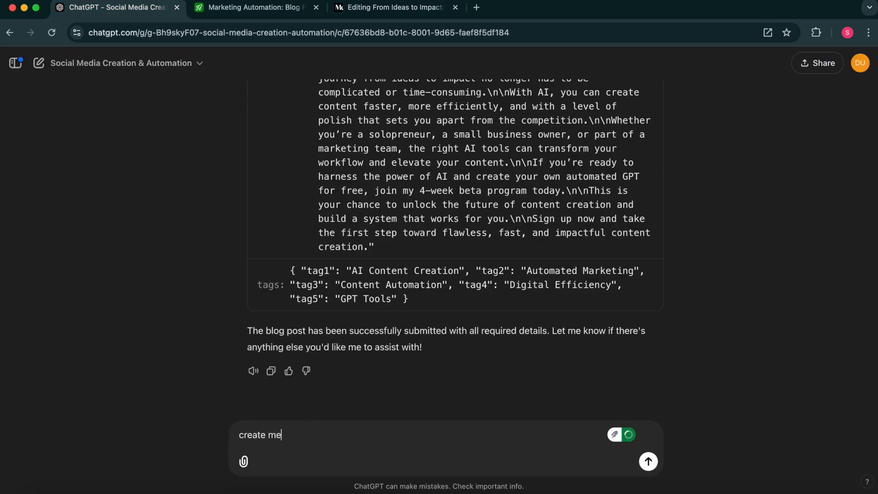
type(" an 3d hyperr realistic ")
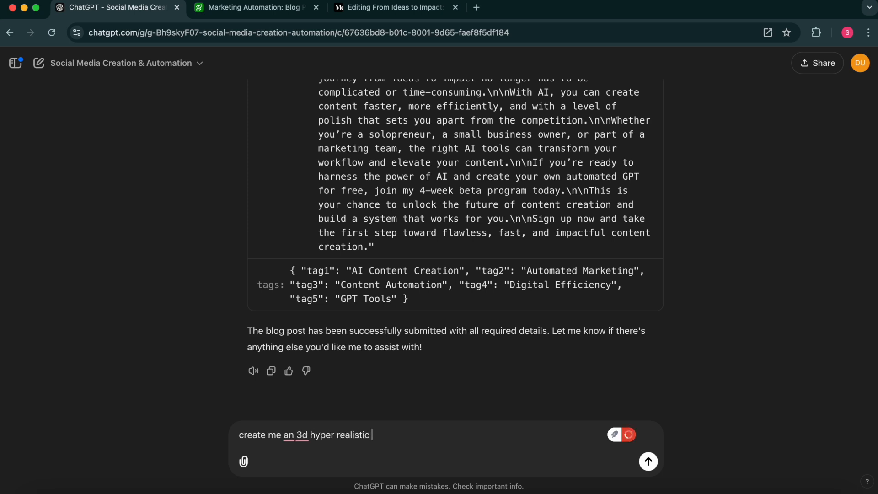
type("image that matches this blog post, mak")
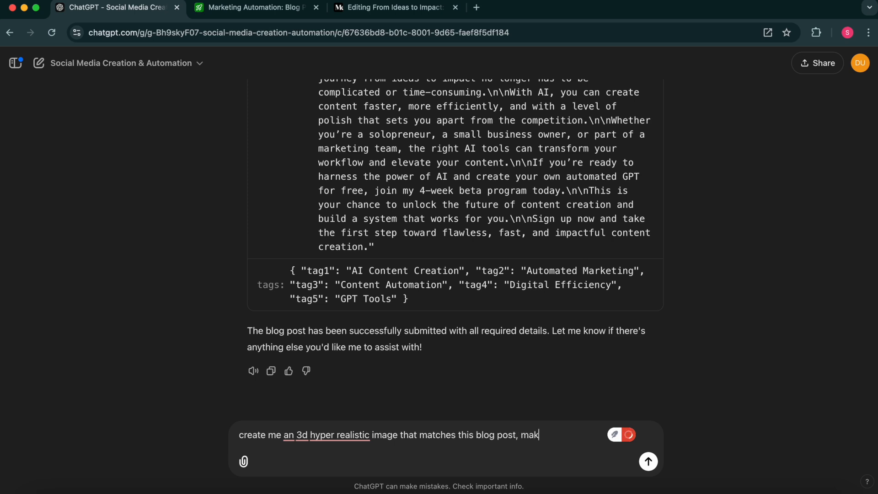
type("e sure it is lands")
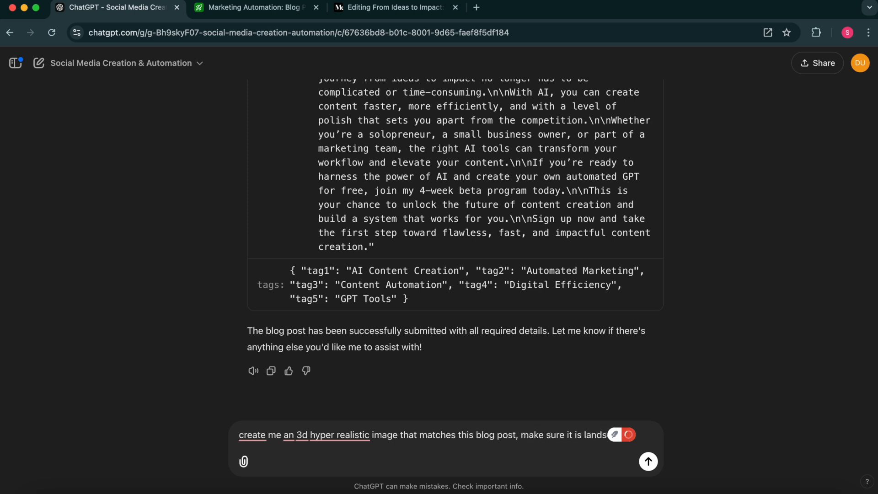
type("cape")
key("Return")
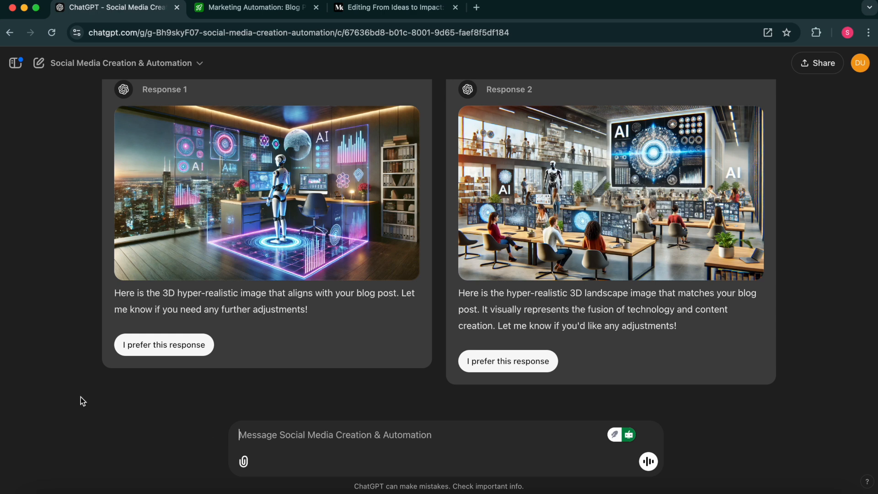
left_click(177, 349)
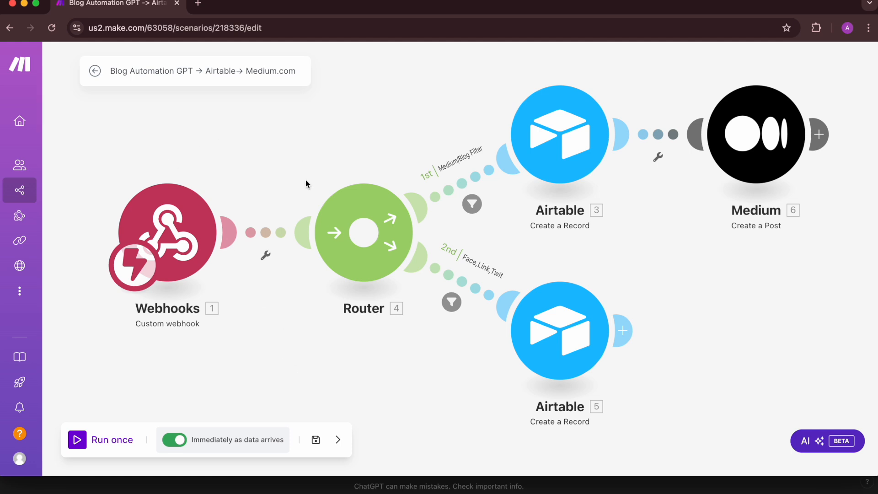
Reload the Blog Automation GPT → Airtable → Medium.com scenario in Make and check the newest run in its history.
left_click(53, 28)
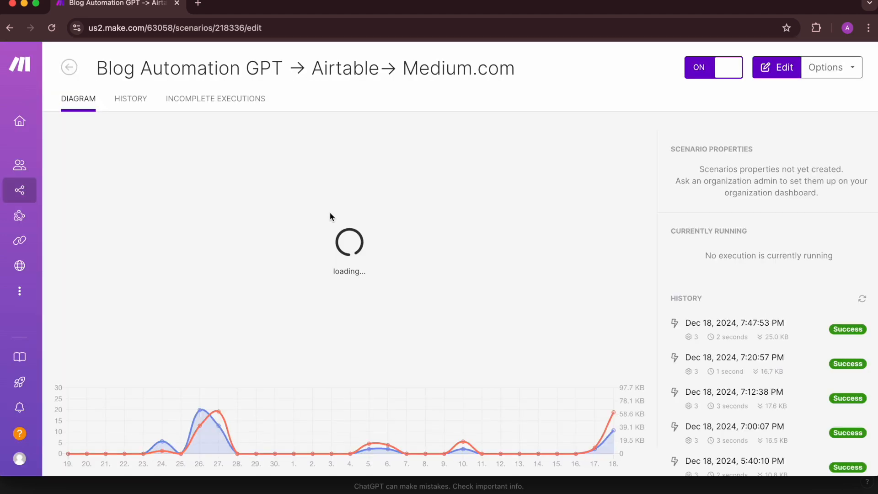
left_click(757, 329)
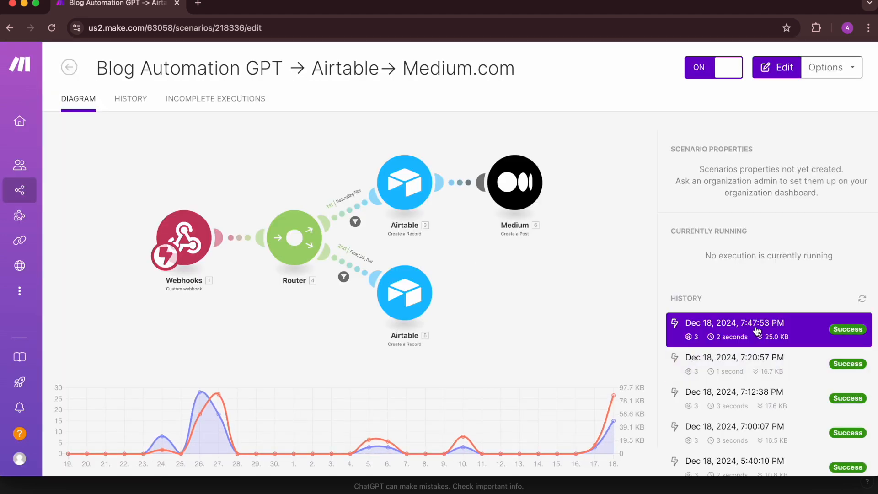
left_click(584, 286)
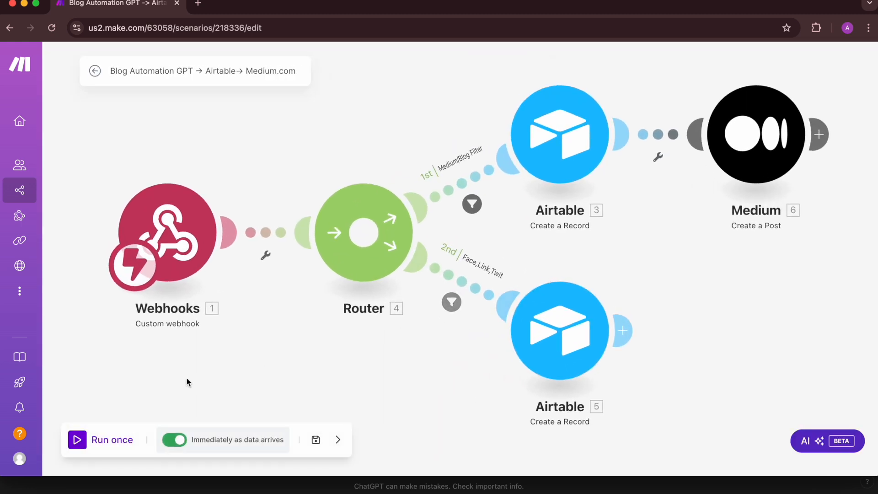